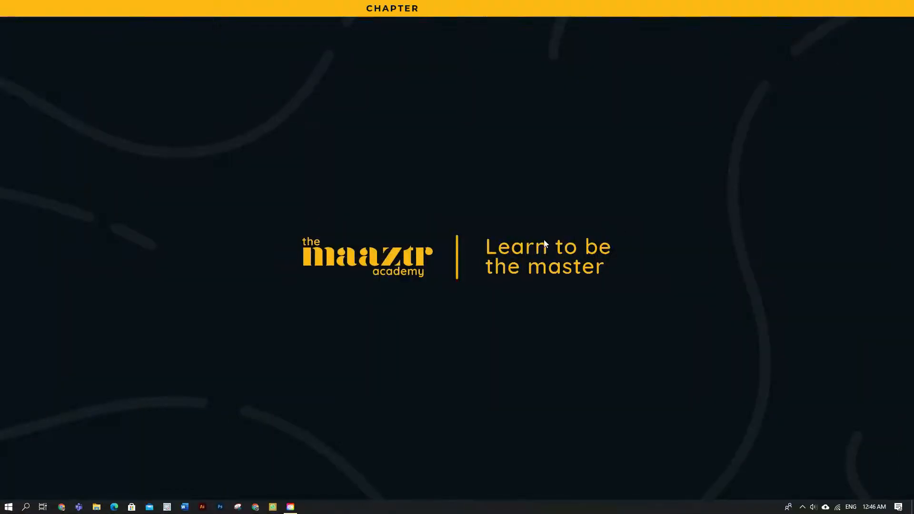
# Step: Open the Adobe XD product page at adobe.com/xd in the web browser and start the free download
pyautogui.click(255, 507)
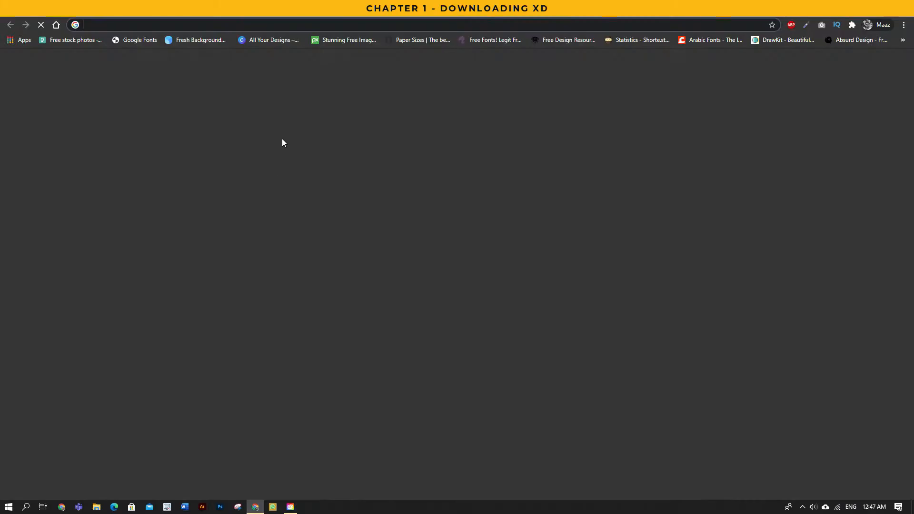
pyautogui.write('adobe.com/products/xd')
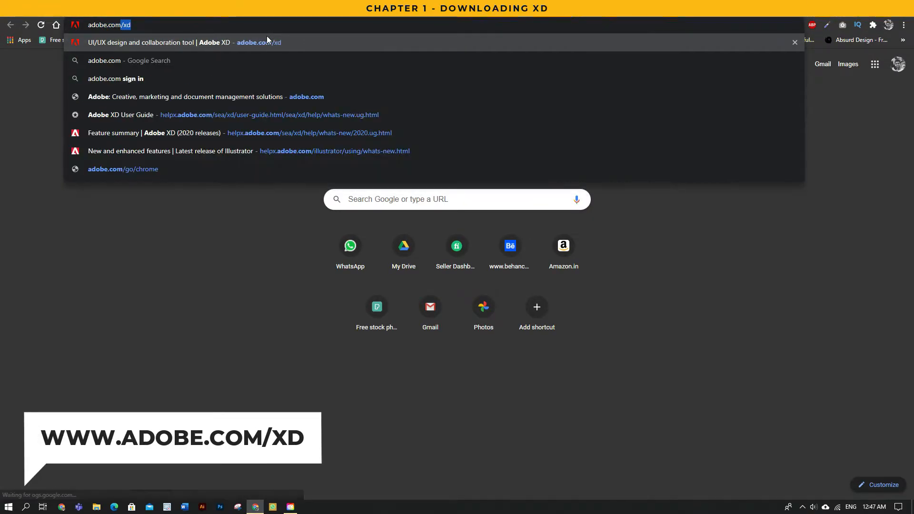
pyautogui.press('Return')
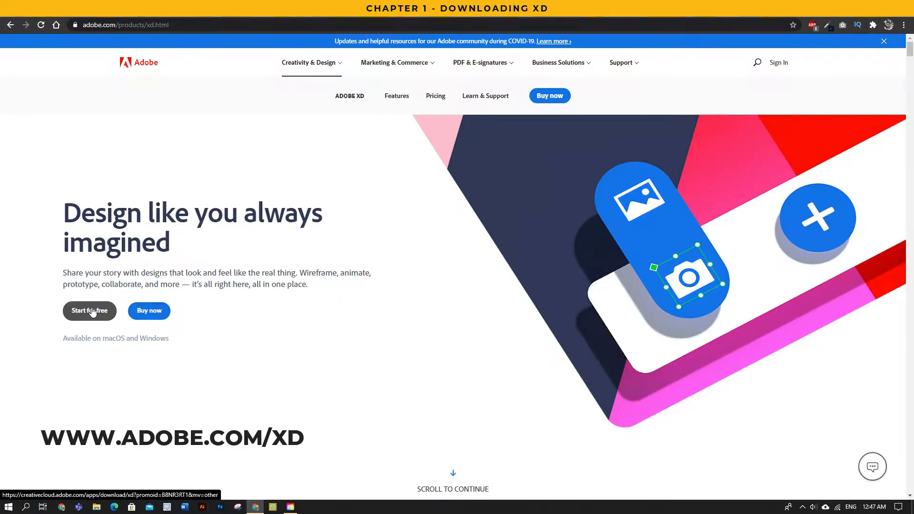
pyautogui.click(90, 311)
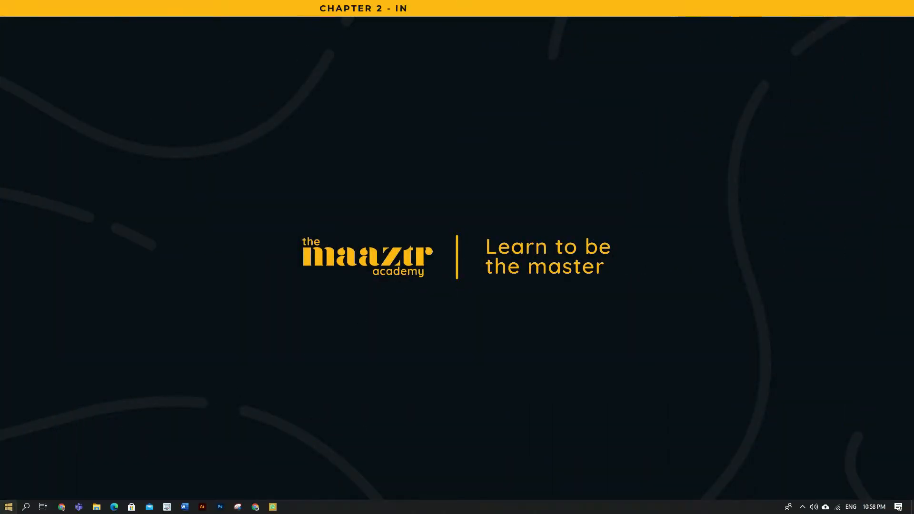
# Step: Launch Adobe XD from the desktop
pyautogui.click(8, 506)
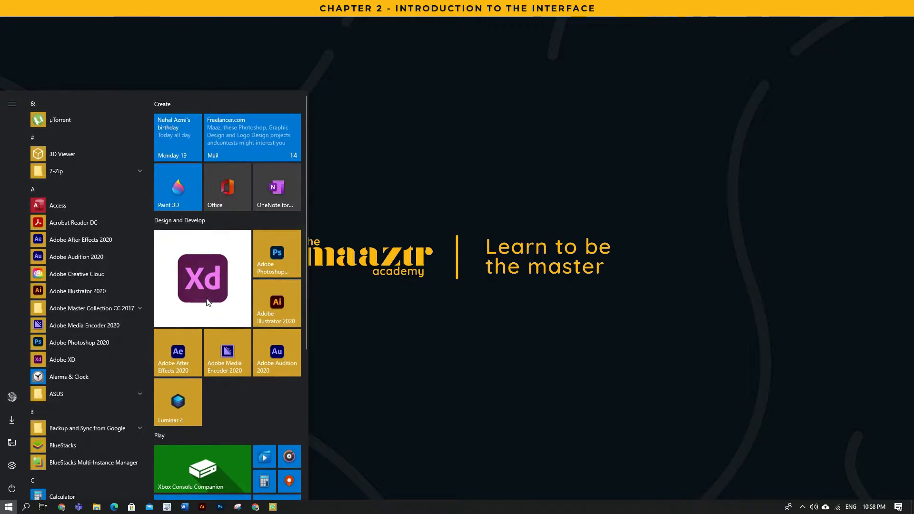
pyautogui.click(208, 302)
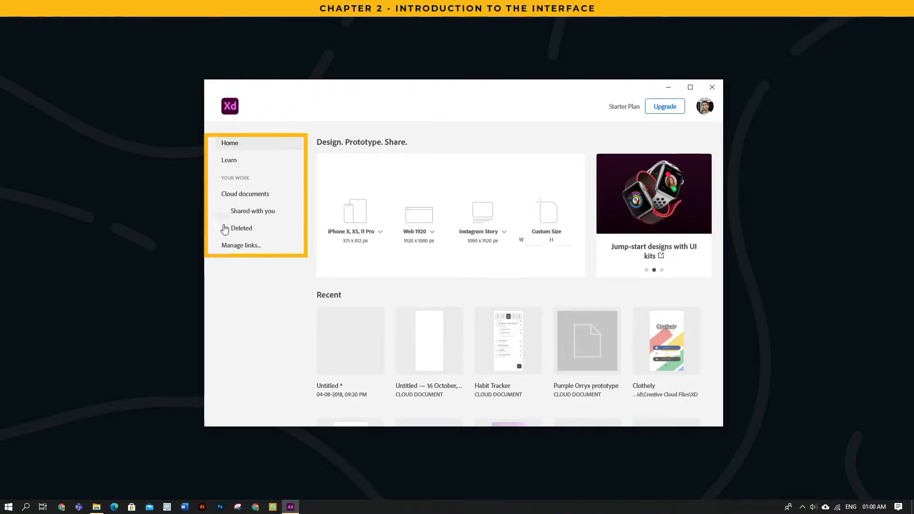
# Step: Examine the home screen's recent files and the available phone and web artboard size presets
pyautogui.click(254, 199)
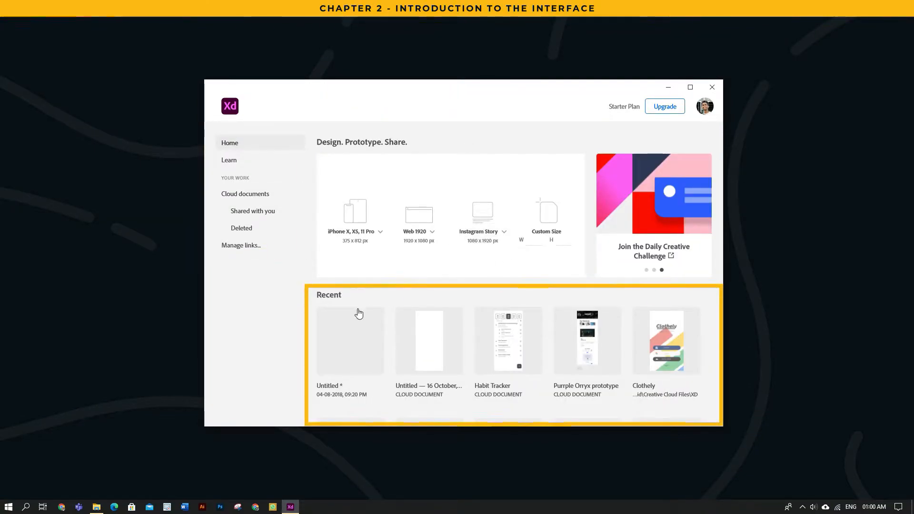
pyautogui.scroll(2, 424, 342)
pyautogui.scroll(-3, 495, 349)
pyautogui.scroll(3, 493, 351)
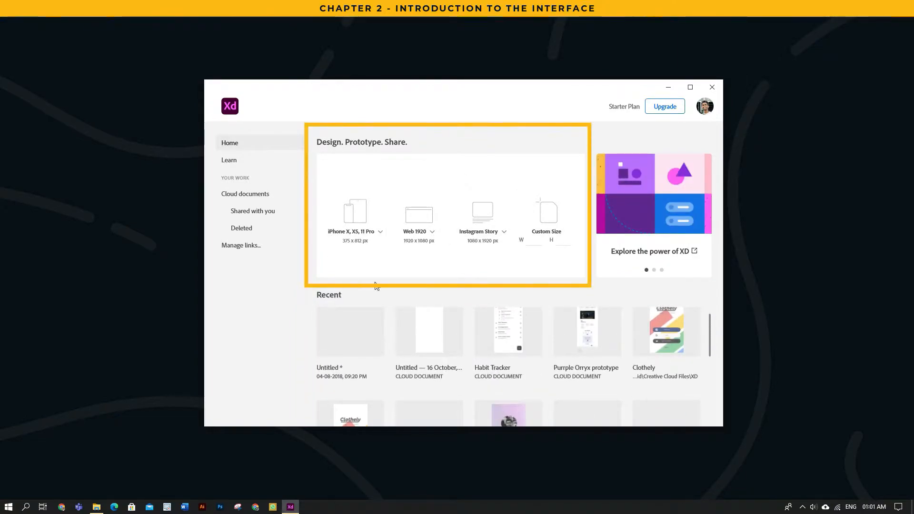
pyautogui.click(380, 231)
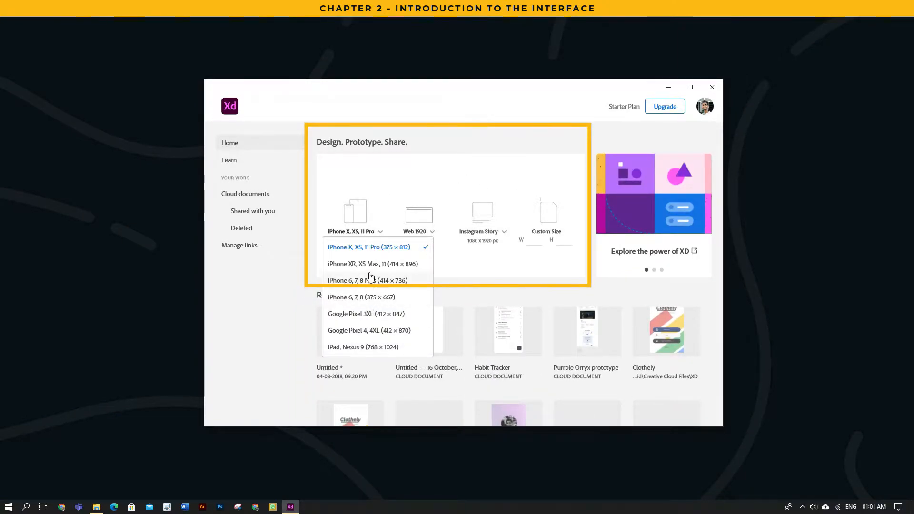
pyautogui.click(477, 267)
pyautogui.click(431, 231)
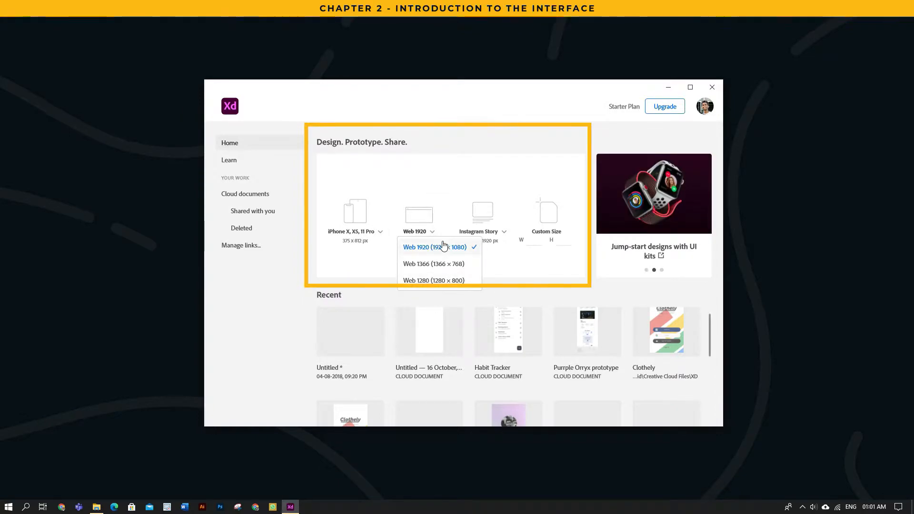
pyautogui.click(531, 266)
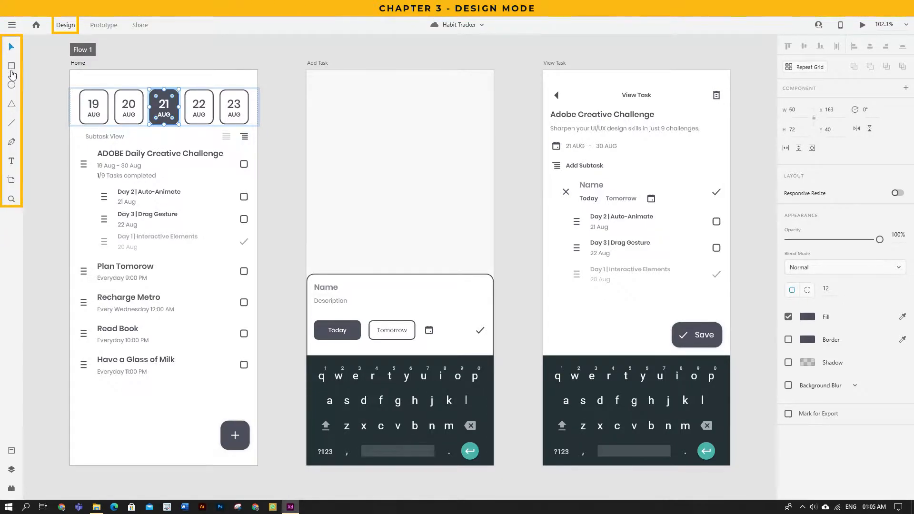
# Step: Look through the Habit Tracker document's assets, layers and installed plugins
pyautogui.click(12, 452)
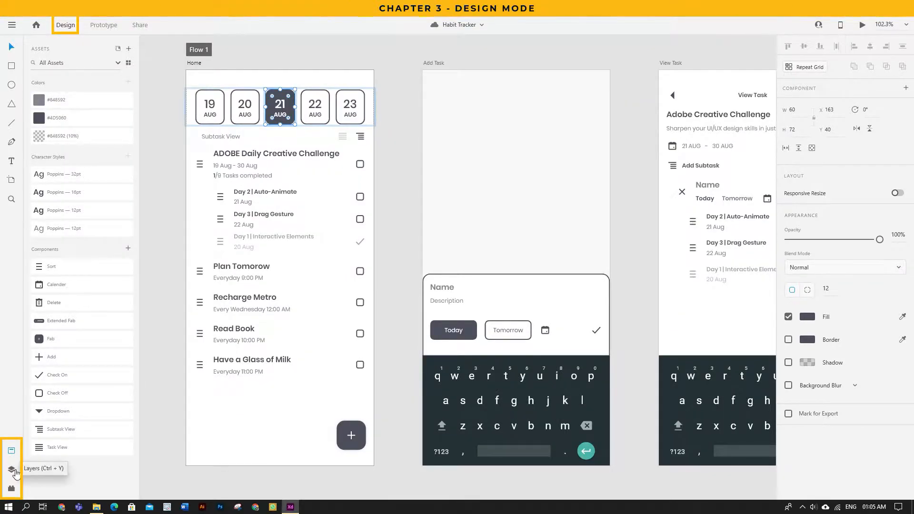
pyautogui.click(11, 469)
pyautogui.click(12, 488)
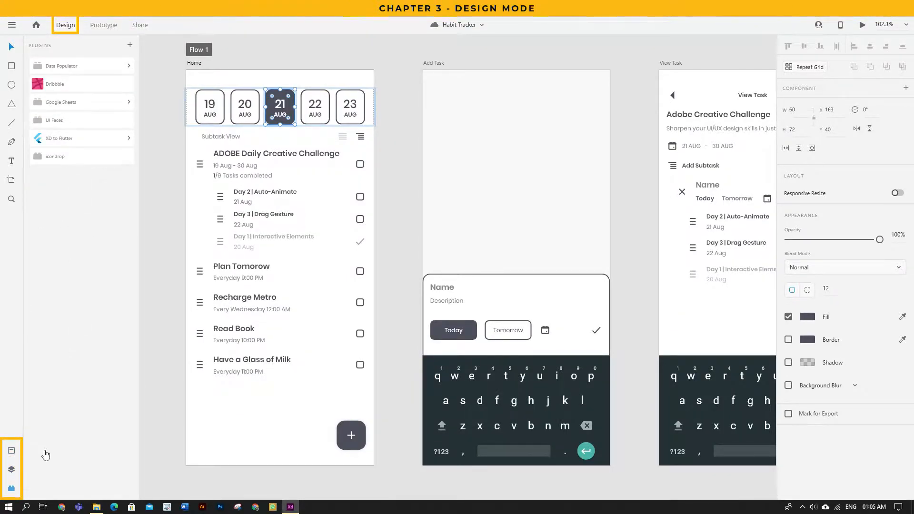
pyautogui.click(11, 489)
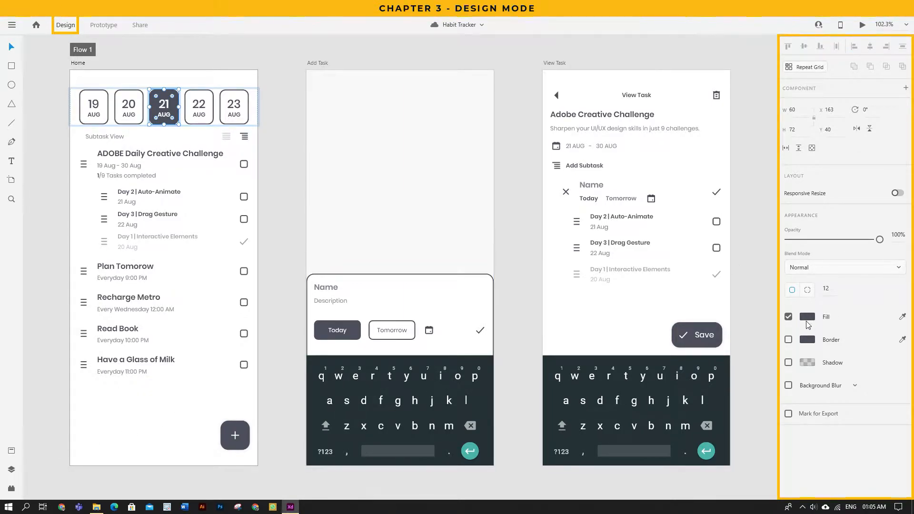
# Step: Turn on Responsive Resize for the selected 21 AUG date card, leaving its opacity at 100%
pyautogui.moveTo(879, 240); pyautogui.dragTo(899, 239)
pyautogui.click(898, 193)
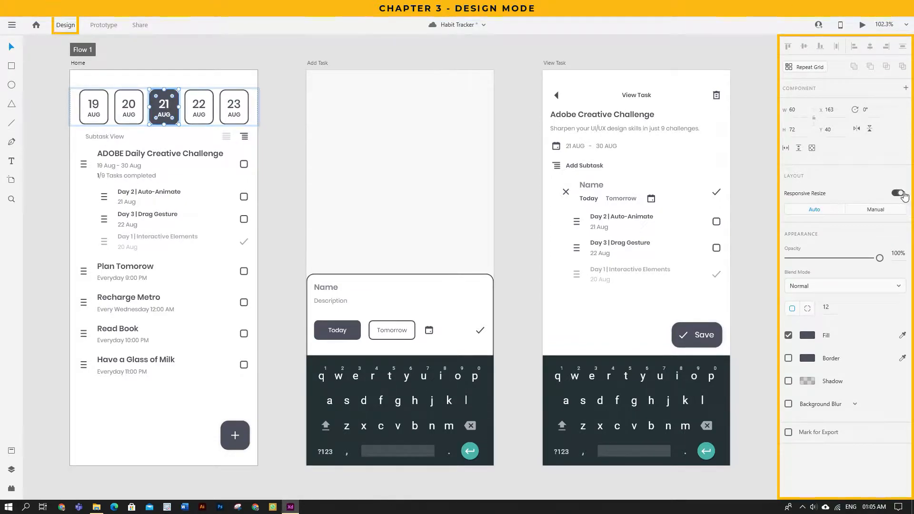
# Step: Try a blue #0127EF fill on the 21 AUG date card and return it to the saved #4D5060 swatch
pyautogui.click(805, 336)
pyautogui.moveTo(710, 322); pyautogui.dragTo(746, 284)
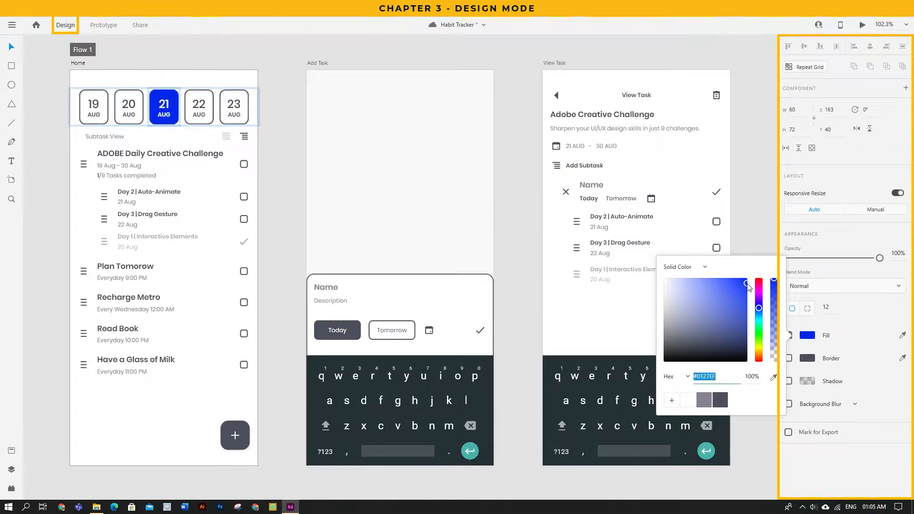
pyautogui.click(704, 401)
pyautogui.click(719, 401)
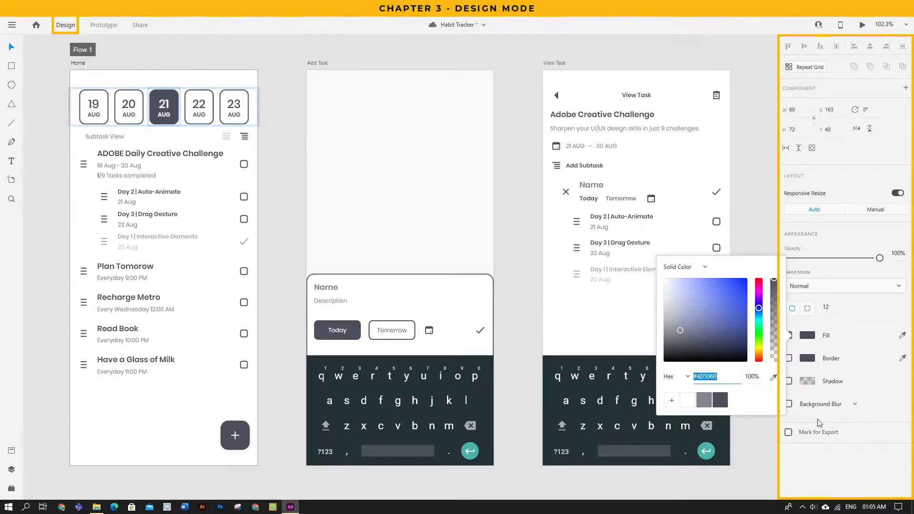
pyautogui.click(833, 464)
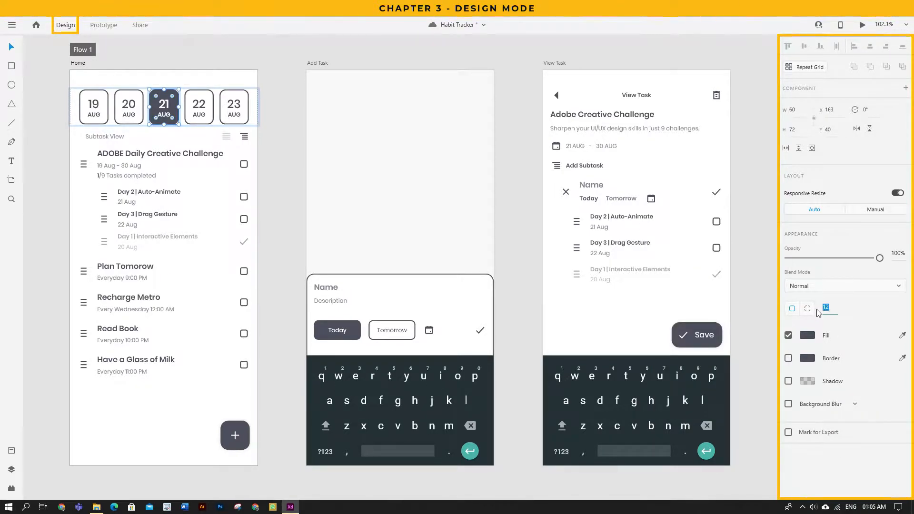
pyautogui.click(838, 483)
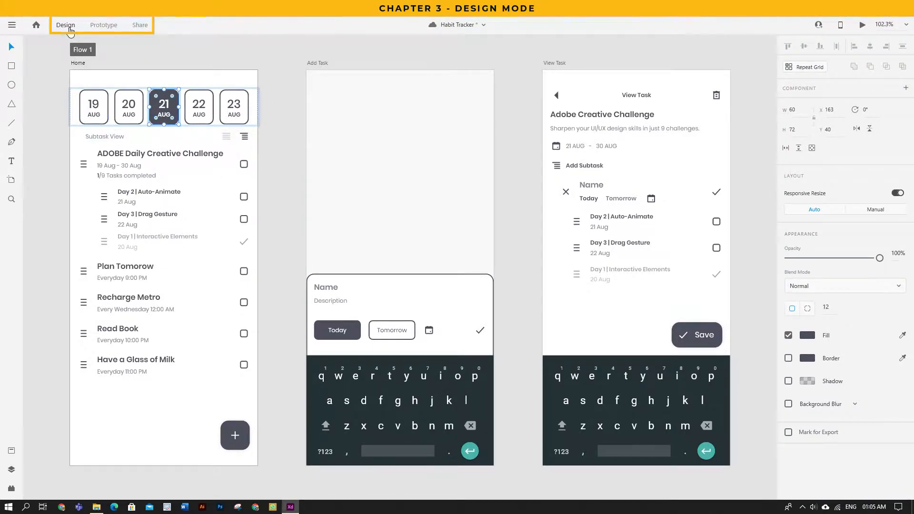
# Step: View the document in Prototype and Share modes and return to Design mode
pyautogui.click(103, 25)
pyautogui.click(140, 25)
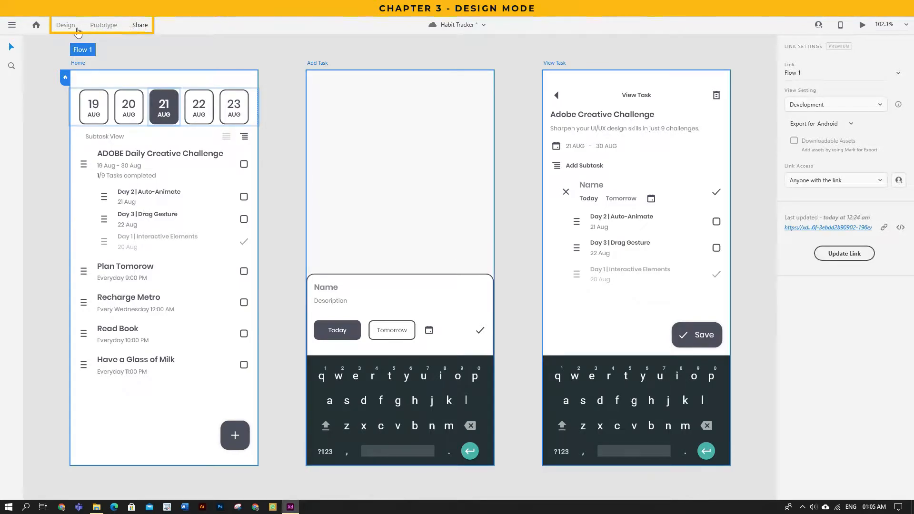
pyautogui.click(74, 27)
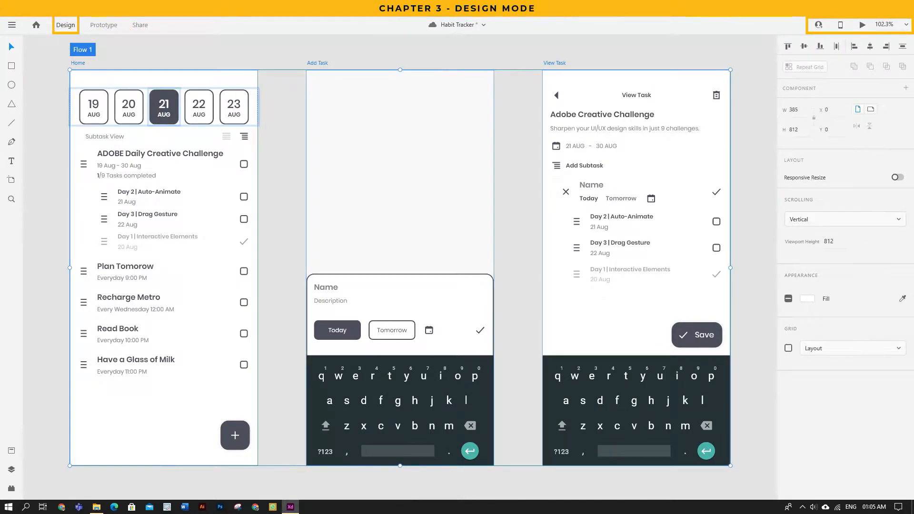
# Step: Look at the document invitation options and the instructions for previewing on a device
pyautogui.click(819, 26)
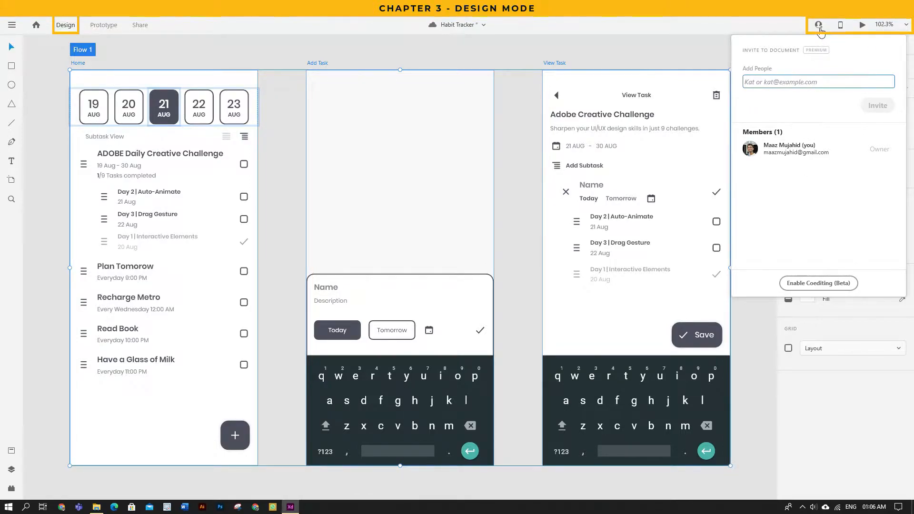
pyautogui.click(819, 28)
pyautogui.click(841, 27)
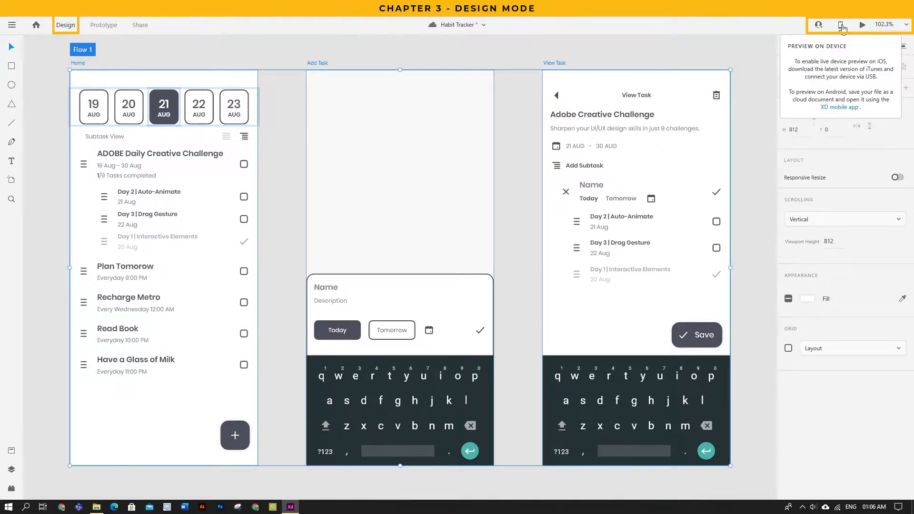
pyautogui.click(842, 28)
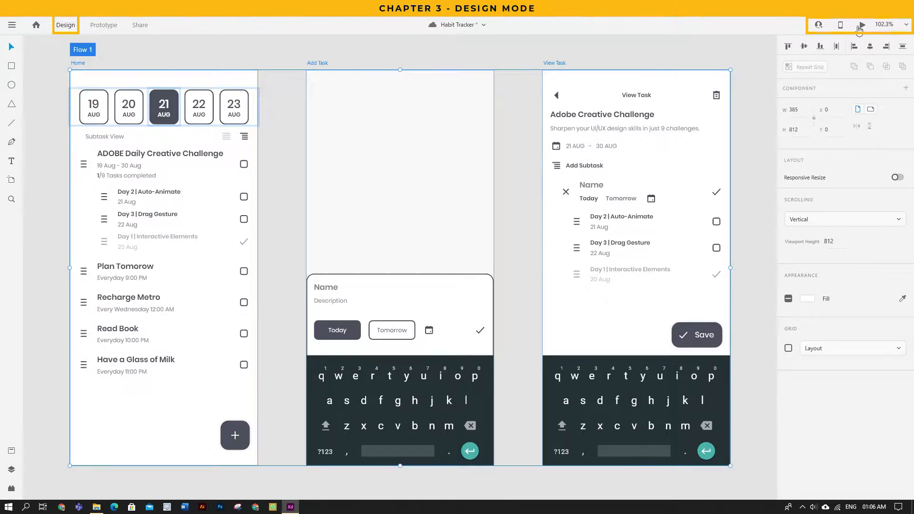
# Step: Preview the Habit Tracker prototype up to its Add Task screen, close the preview and view the zoom options
pyautogui.click(863, 25)
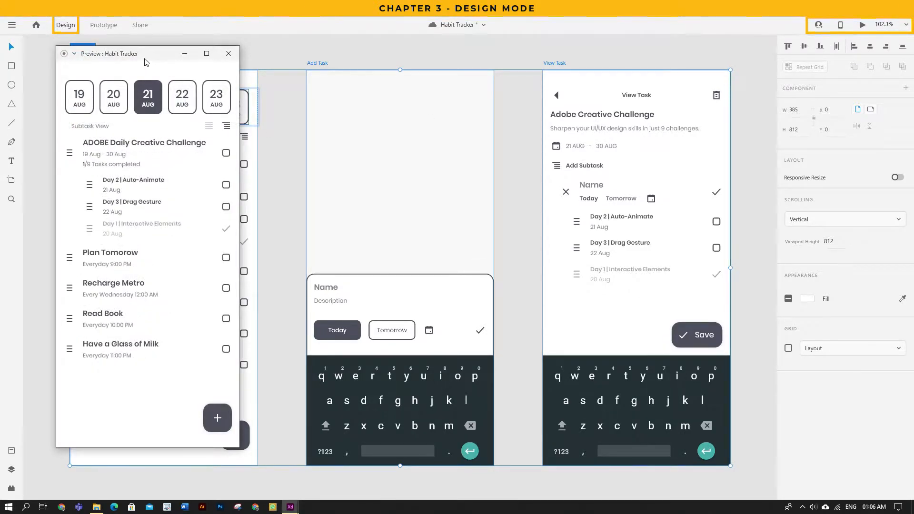
pyautogui.moveTo(146, 62); pyautogui.dragTo(197, 64)
pyautogui.click(269, 420)
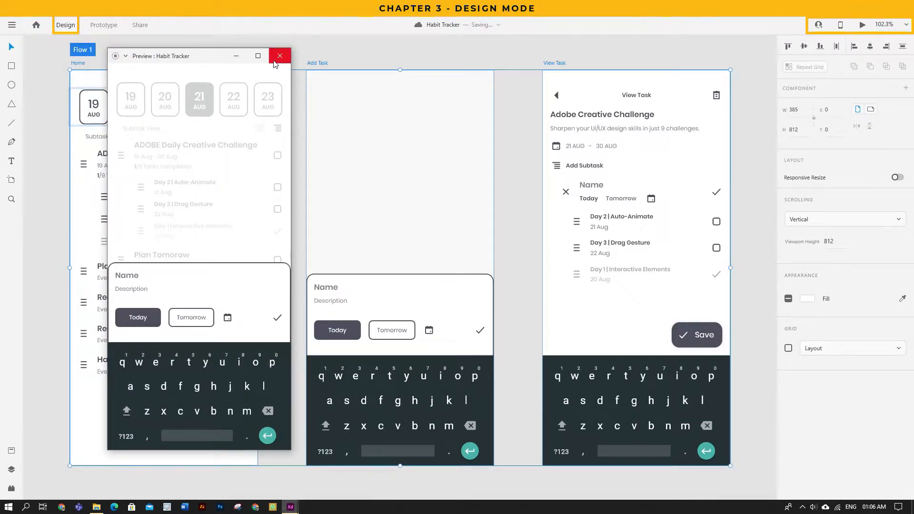
pyautogui.click(280, 56)
pyautogui.click(884, 24)
pyautogui.click(905, 25)
# Step: Reposition the dark circle and the yellow heart so that the heart sits centred on the circle
pyautogui.moveTo(49, 57); pyautogui.dragTo(755, 489)
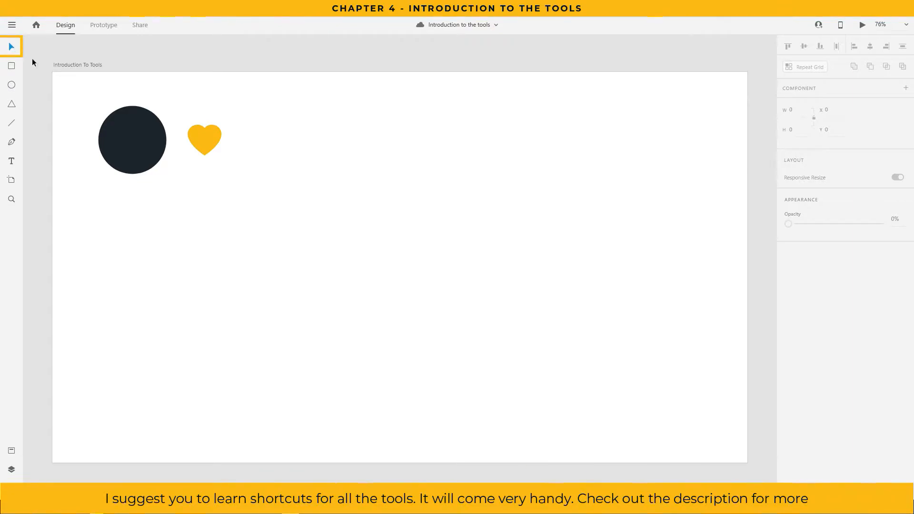
pyautogui.moveTo(119, 148); pyautogui.dragTo(192, 147)
pyautogui.moveTo(286, 208); pyautogui.dragTo(174, 107)
pyautogui.moveTo(221, 149); pyautogui.dragTo(119, 148)
pyautogui.click(199, 186)
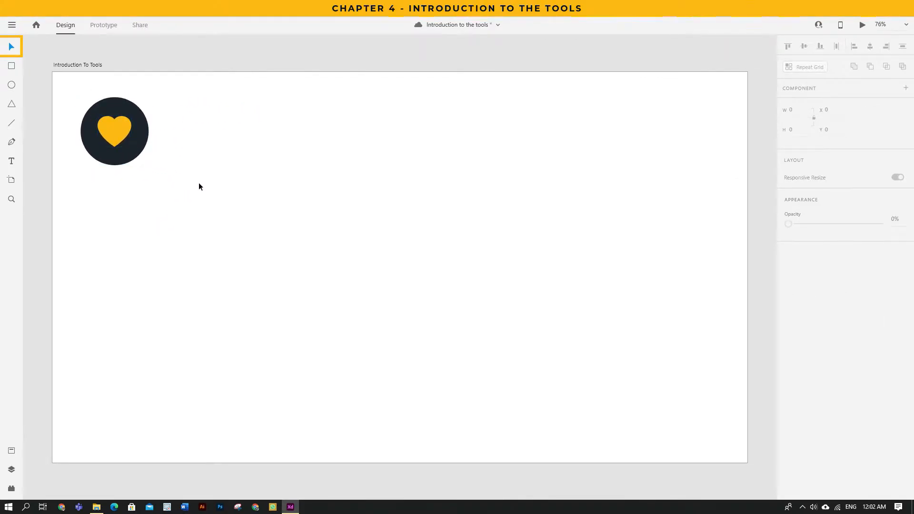
# Step: Draw a wide rectangle beside the heart circle and a square of about 129 × 129 next to it
pyautogui.press('r')
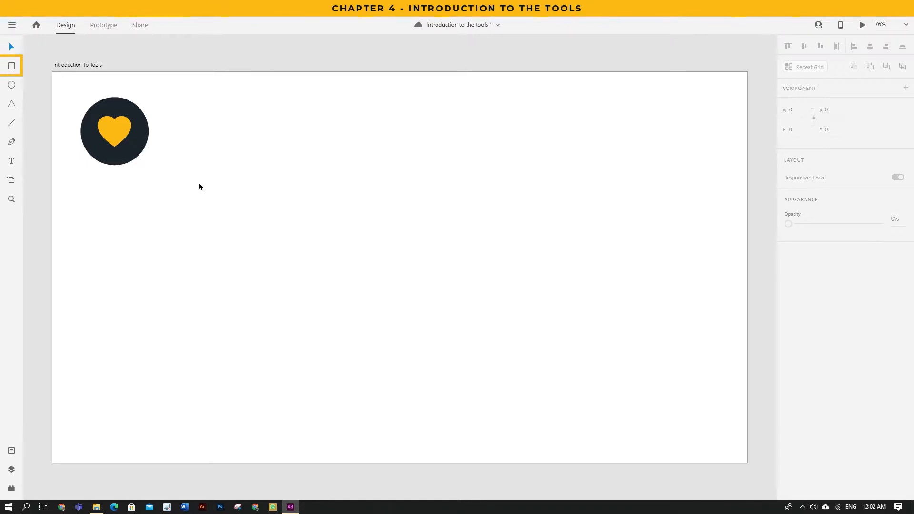
pyautogui.moveTo(210, 111)
pyautogui.mouseDown()
pyautogui.moveTo(290, 173)
pyautogui.moveTo(321, 158)
pyautogui.mouseUp()
pyautogui.moveTo(341, 112)
pyautogui.mouseDown()
pyautogui.moveTo(379, 147)
pyautogui.moveTo(417, 163)
pyautogui.mouseUp()
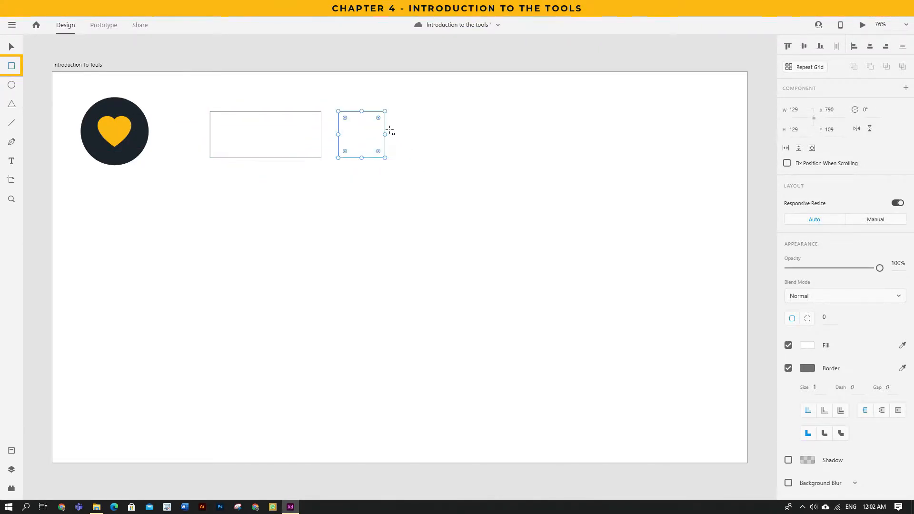
# Step: Round the square's corners with a radius of 12
pyautogui.moveTo(378, 118); pyautogui.dragTo(378, 122)
pyautogui.click(832, 322)
pyautogui.write('12')
pyautogui.press('Return')
# Step: Draw a circle of about 148 × 148 beside the rounded square
pyautogui.click(11, 86)
pyautogui.moveTo(441, 123); pyautogui.dragTo(483, 164)
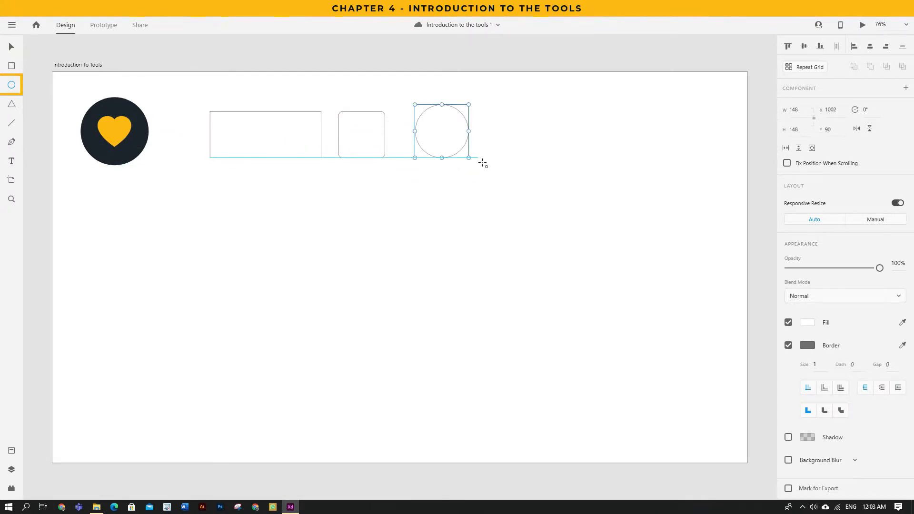
# Step: Draw a seven-sided polygon of about 287 × 225 below the wide rectangle
pyautogui.click(13, 105)
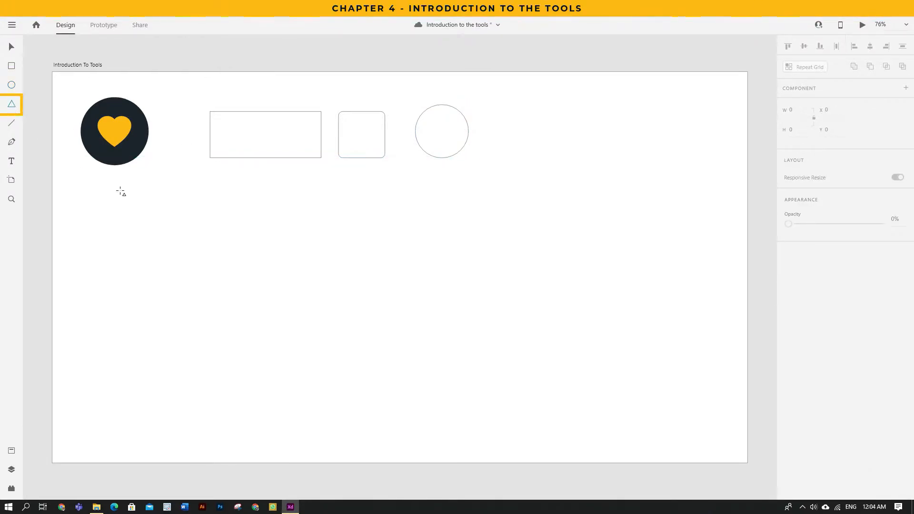
pyautogui.moveTo(225, 234); pyautogui.dragTo(328, 315)
pyautogui.press('Up')
pyautogui.press('Up')
pyautogui.press('Up')
pyautogui.press('Up')
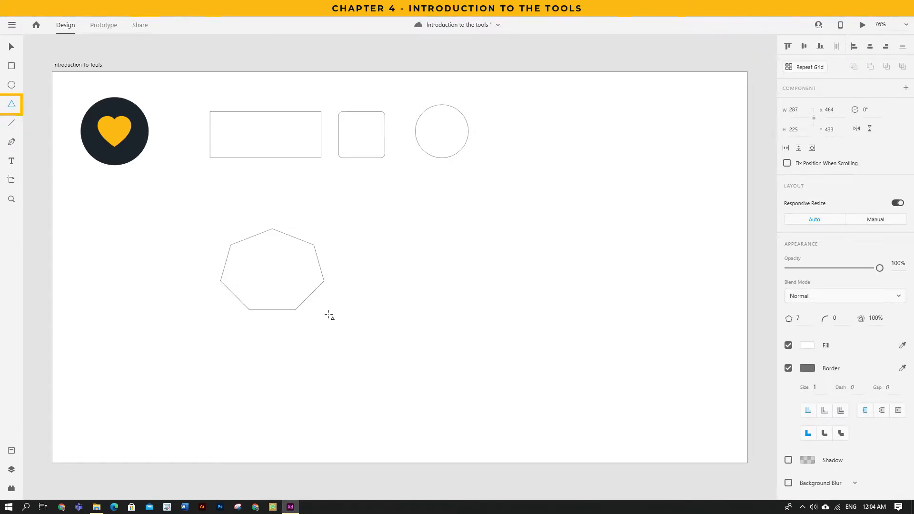
# Step: Resize the polygon to about 273 × 267 and turn it into a star with a 60% star ratio
pyautogui.press('shift')
pyautogui.moveTo(329, 315); pyautogui.dragTo(339, 330)
pyautogui.press('Left')
pyautogui.press('Left')
pyautogui.press('Left')
pyautogui.press('Left')
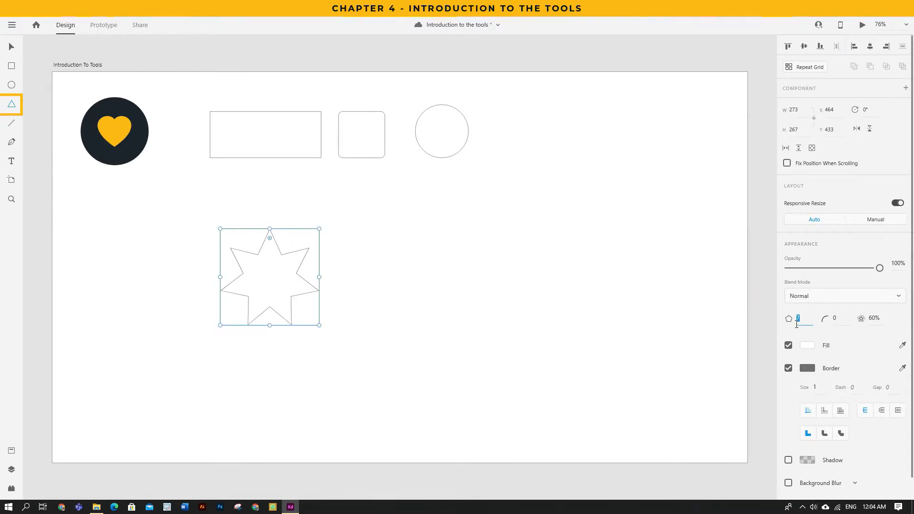
# Step: Set the star's corner count to 5 and its corner radius to 10
pyautogui.write('5')
pyautogui.press('Tab')
pyautogui.write('10')
pyautogui.press('Tab')
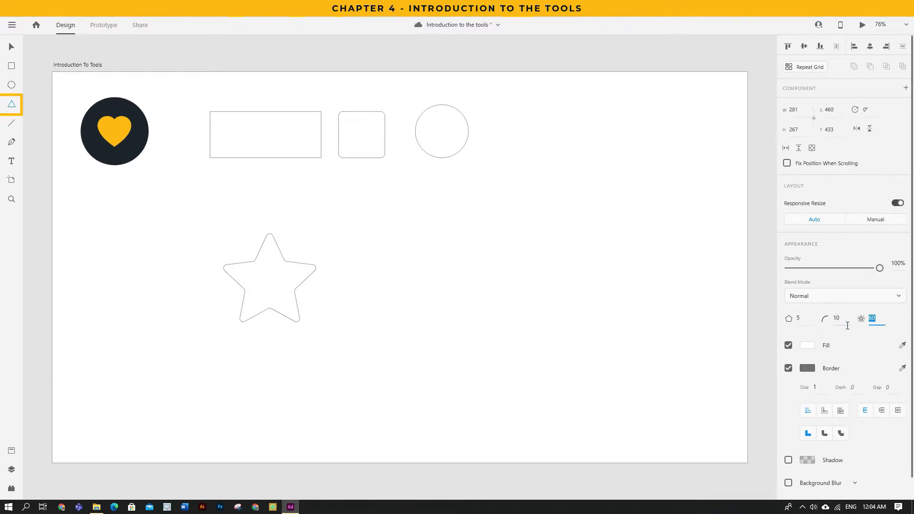
# Step: Set the star ratio to 48% and move the star beside the circle in the top row of shapes
pyautogui.write('48')
pyautogui.press('Return')
pyautogui.moveTo(257, 285); pyautogui.dragTo(538, 137)
# Step: Draw a straight horizontal line below the heart circle, trying out the constrained angles while drawing
pyautogui.press('l')
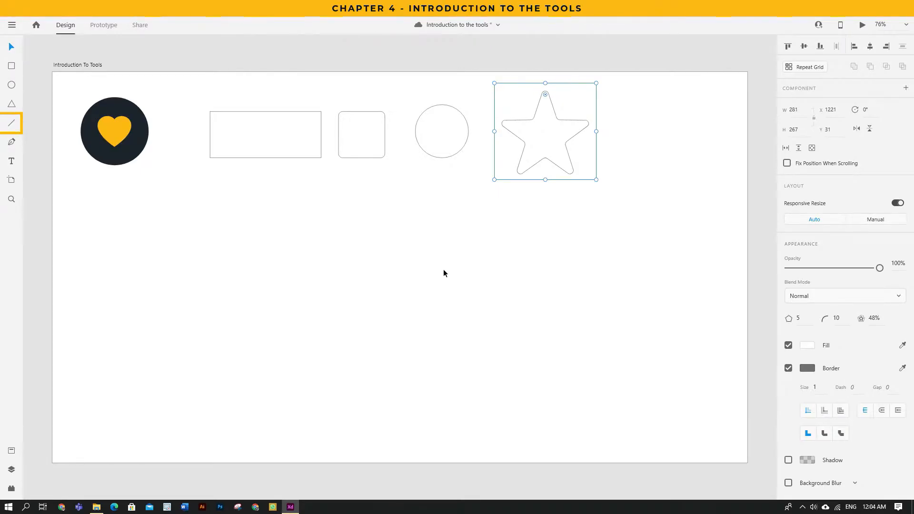
pyautogui.moveTo(167, 239)
pyautogui.mouseDown()
pyautogui.moveTo(224, 301)
pyautogui.moveTo(196, 255)
pyautogui.mouseUp()
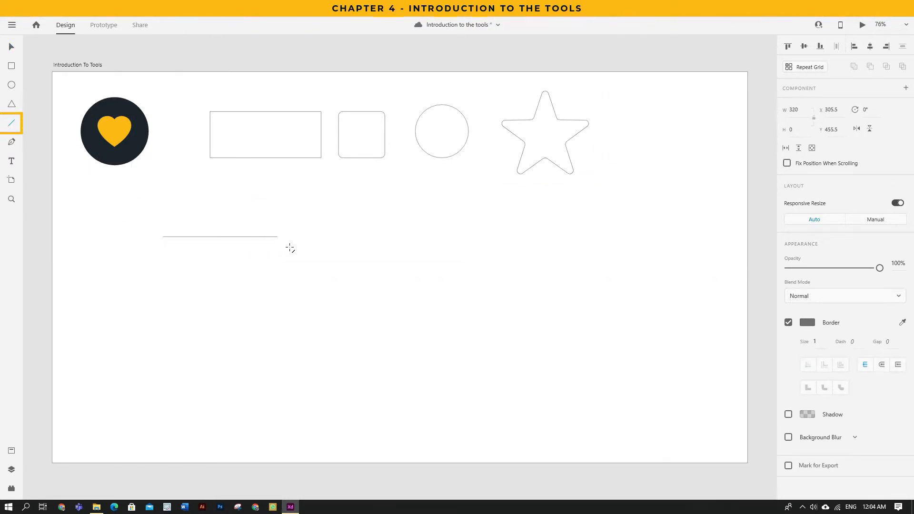
pyautogui.moveTo(276, 263); pyautogui.dragTo(227, 314)
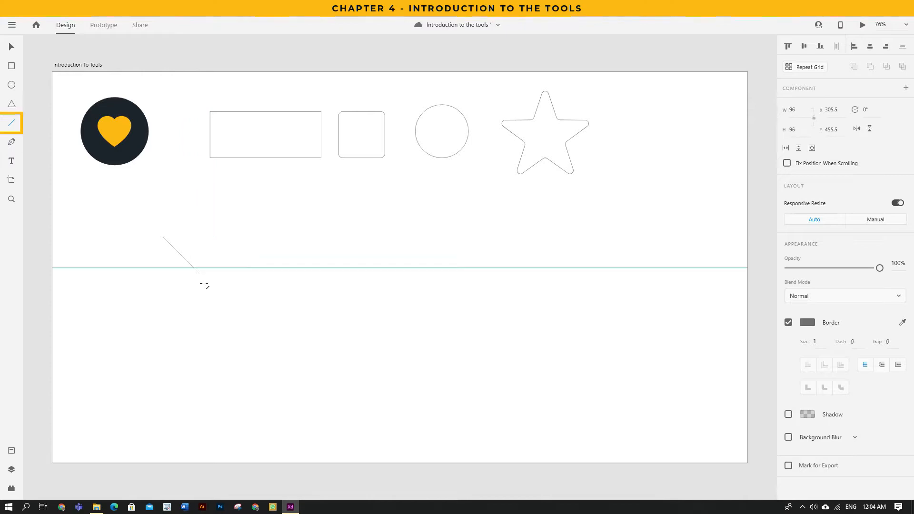
pyautogui.moveTo(163, 316)
pyautogui.mouseDown()
pyautogui.moveTo(107, 292)
pyautogui.moveTo(179, 226)
pyautogui.mouseUp()
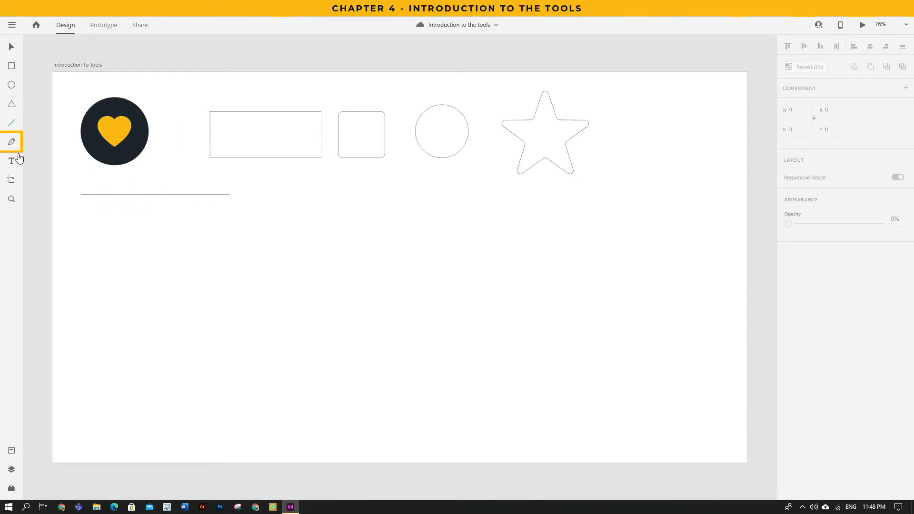
# Step: Draw a dark-filled banner shape with a pointed bottom, about 149 × 208, with the Pen tool and shift it slightly up beside the line
pyautogui.click(248, 257)
pyautogui.click(247, 202)
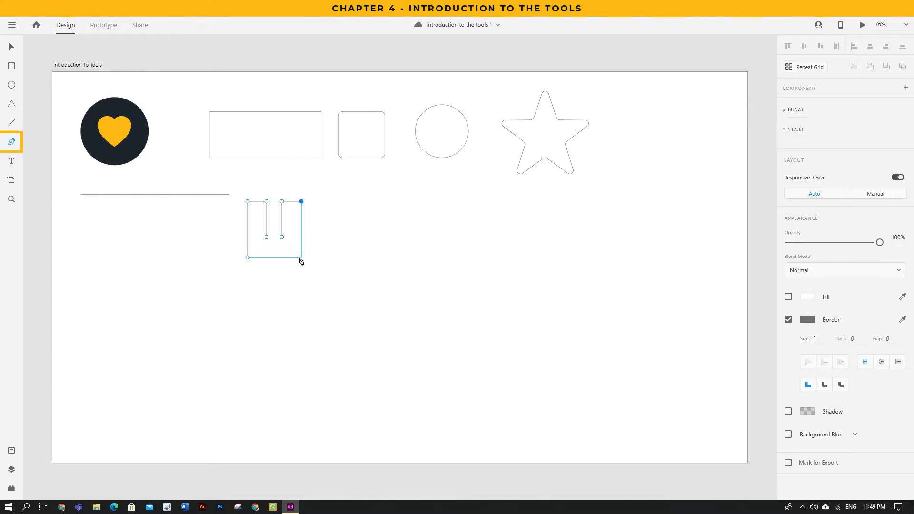
pyautogui.moveTo(275, 275); pyautogui.dragTo(274, 281)
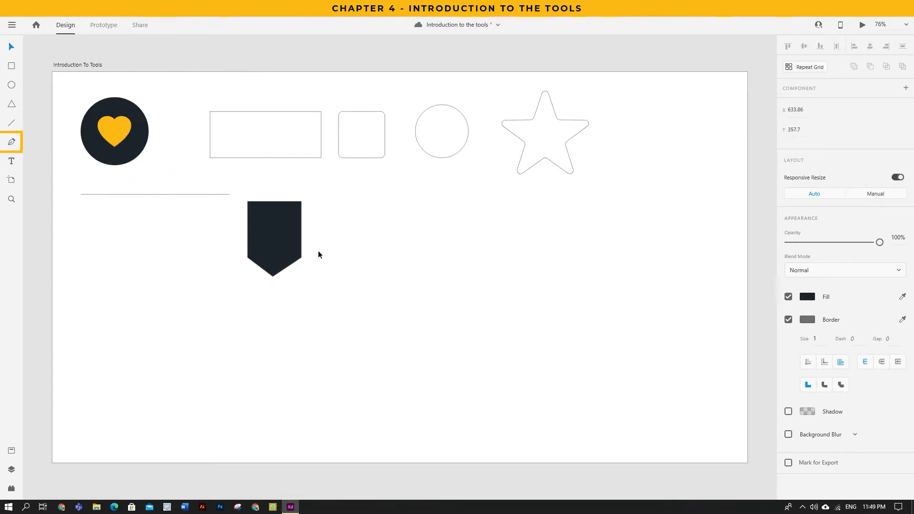
pyautogui.moveTo(277, 241)
pyautogui.mouseDown()
pyautogui.moveTo(274, 218)
pyautogui.moveTo(274, 227)
pyautogui.mouseUp()
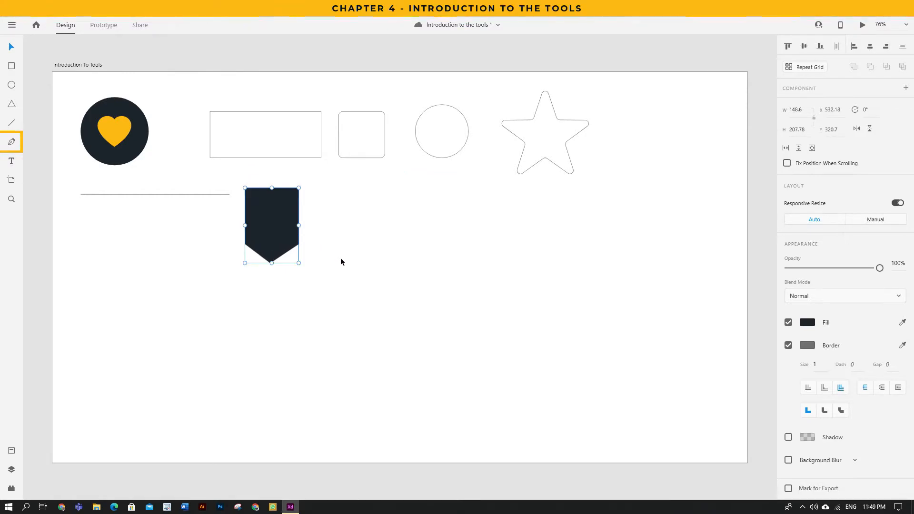
pyautogui.click(341, 260)
# Step: Add the point text "This is single line text" beside the dark banner shape
pyautogui.click(398, 214)
pyautogui.write('Thi')
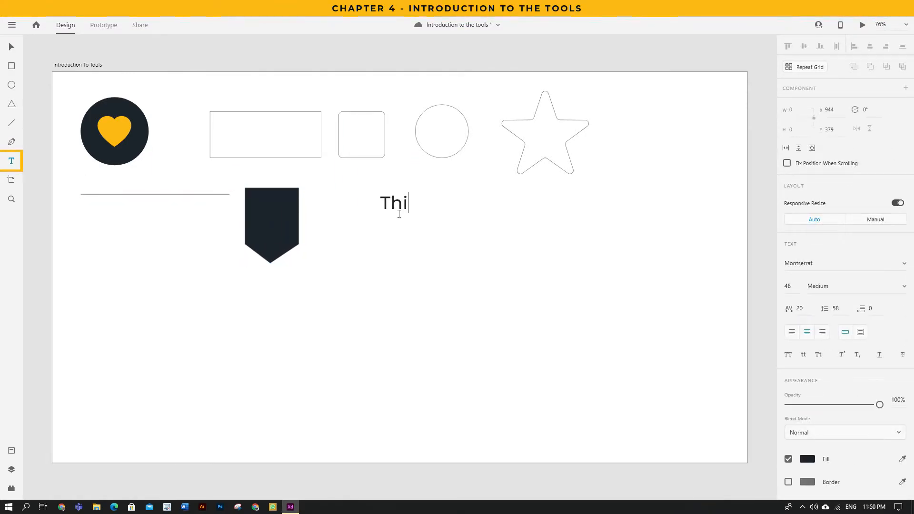
pyautogui.write('s is single line text')
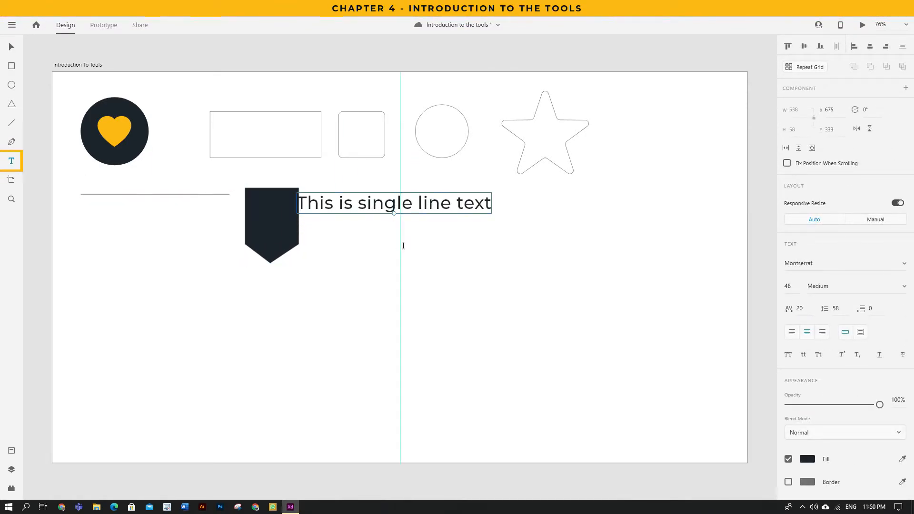
# Step: Draw a text area of about 752 × 239 below the single line text and enter "This is a text box"
pyautogui.moveTo(318, 236); pyautogui.dragTo(596, 327)
pyautogui.write('This is a text box')
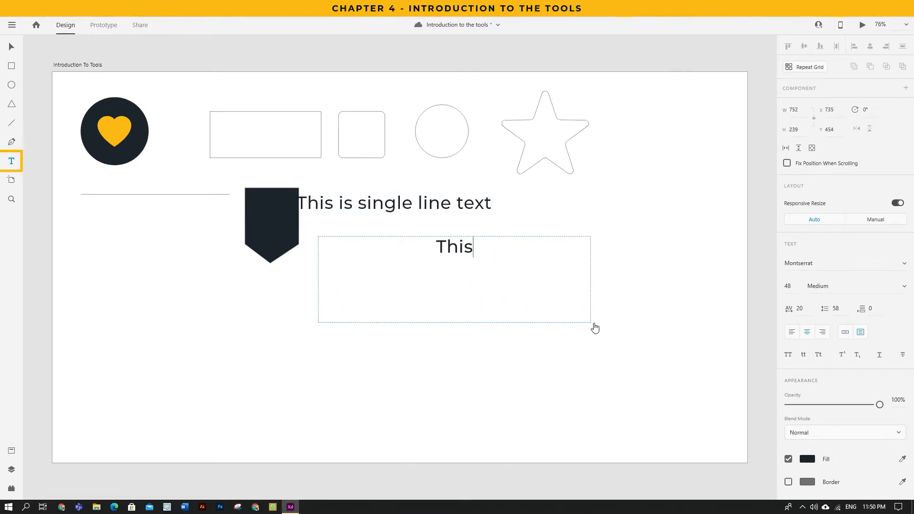
pyautogui.press('Escape')
# Step: Move both texts clear of the dark banner and format them in yellow, bold and all uppercase
pyautogui.moveTo(483, 210); pyautogui.dragTo(542, 212)
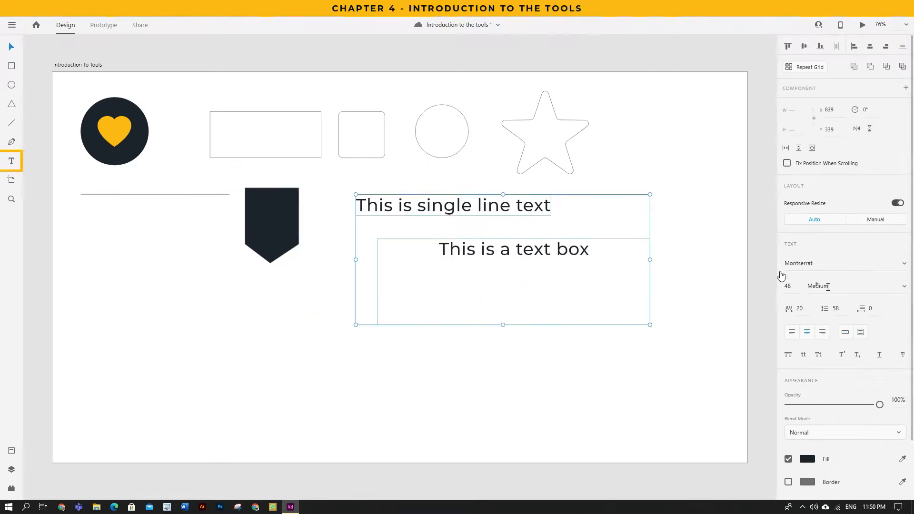
pyautogui.click(807, 459)
pyautogui.click(704, 484)
pyautogui.click(852, 286)
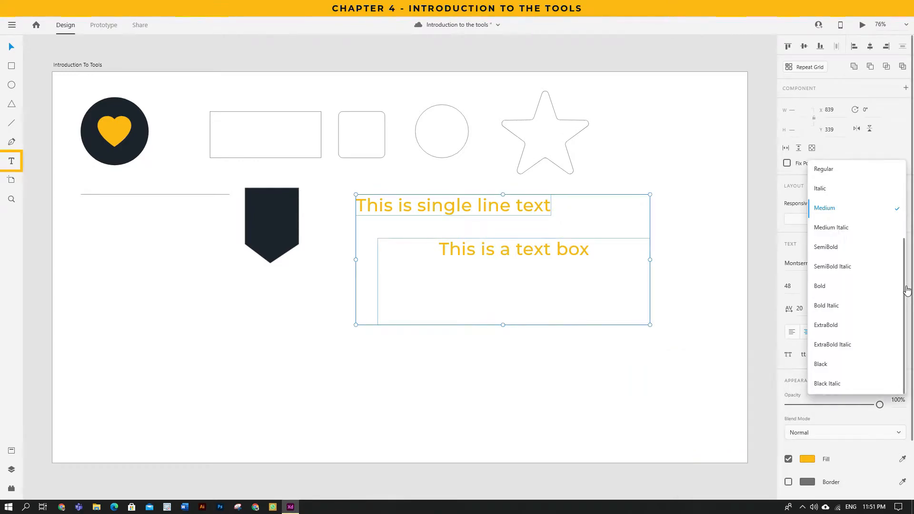
pyautogui.click(841, 288)
# Step: Draw a custom artboard of about 554 × 554 beside the existing one and add iPhone X, XS, 11 Pro and Surface Pro 4, 5, 6 artboards
pyautogui.press('a')
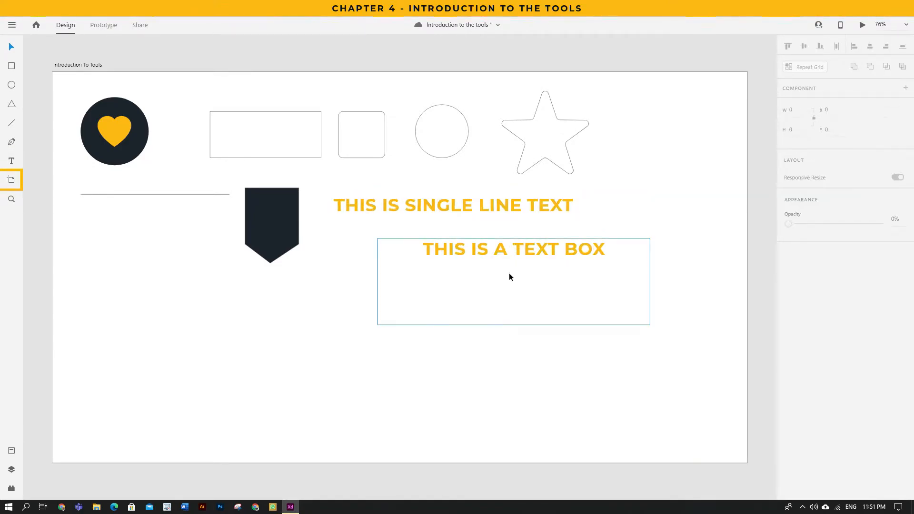
pyautogui.moveTo(651, 308); pyautogui.dragTo(348, 304)
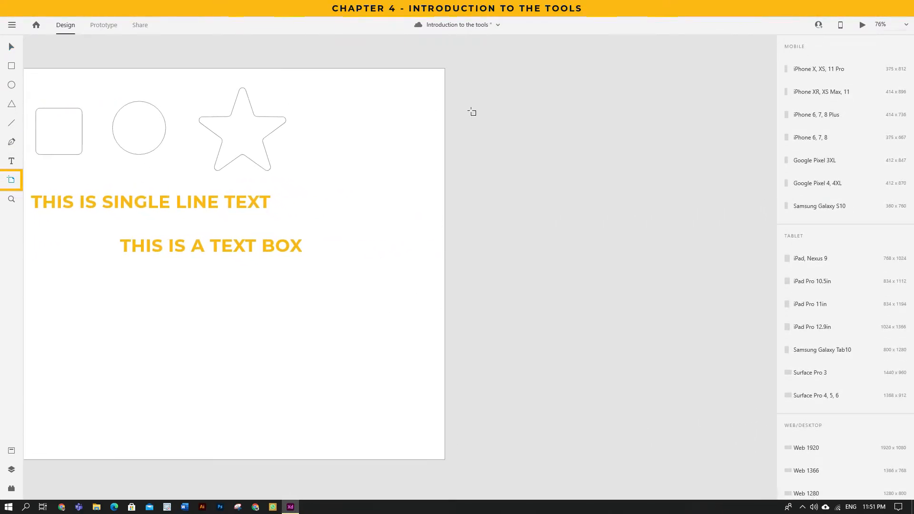
pyautogui.moveTo(476, 69); pyautogui.dragTo(569, 239)
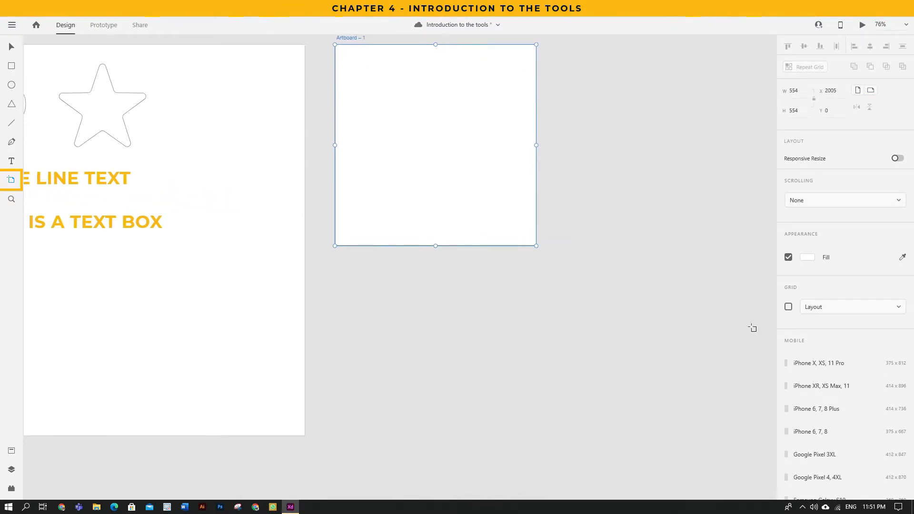
pyautogui.click(825, 366)
pyautogui.click(818, 446)
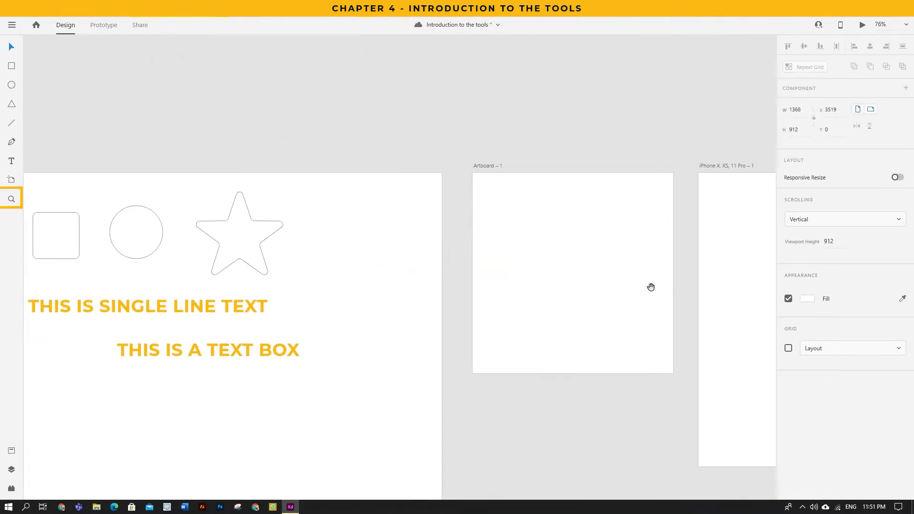
# Step: Zoom in on the star and yellow texts, zoom out and in over the shapes, and pan across the artboards
pyautogui.hscroll(-5, 652, 285)
pyautogui.moveTo(334, 152); pyautogui.dragTo(639, 282)
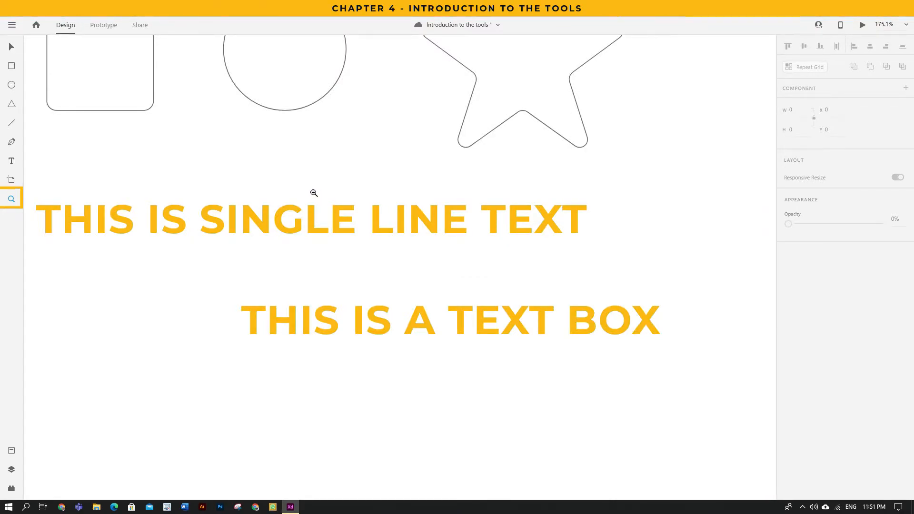
pyautogui.scroll(-5, 314, 192)
pyautogui.scroll(6, 313, 193)
pyautogui.scroll(-5, 313, 192)
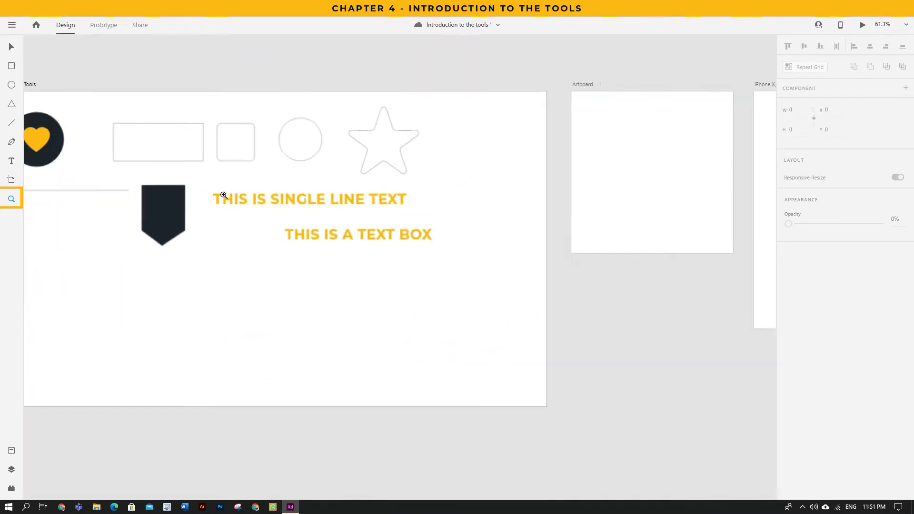
pyautogui.scroll(6, 349, 240)
pyautogui.scroll(-5, 347, 239)
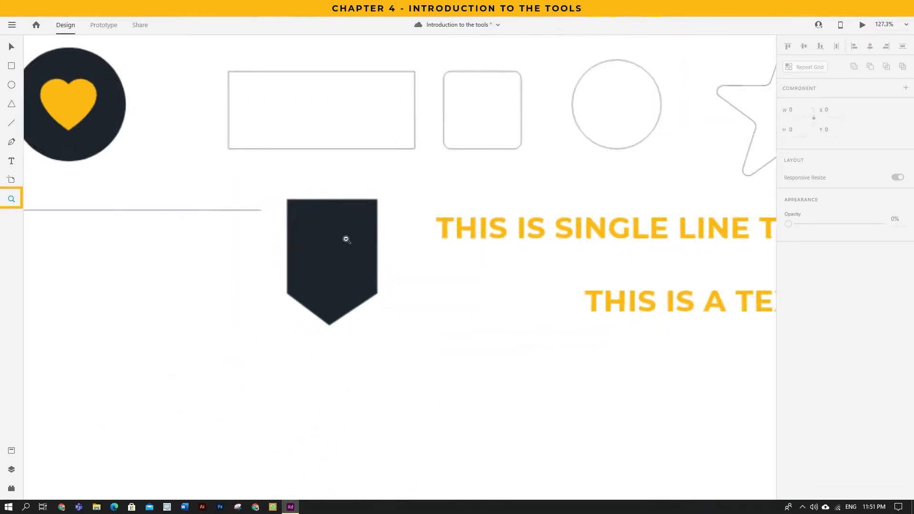
pyautogui.press('v')
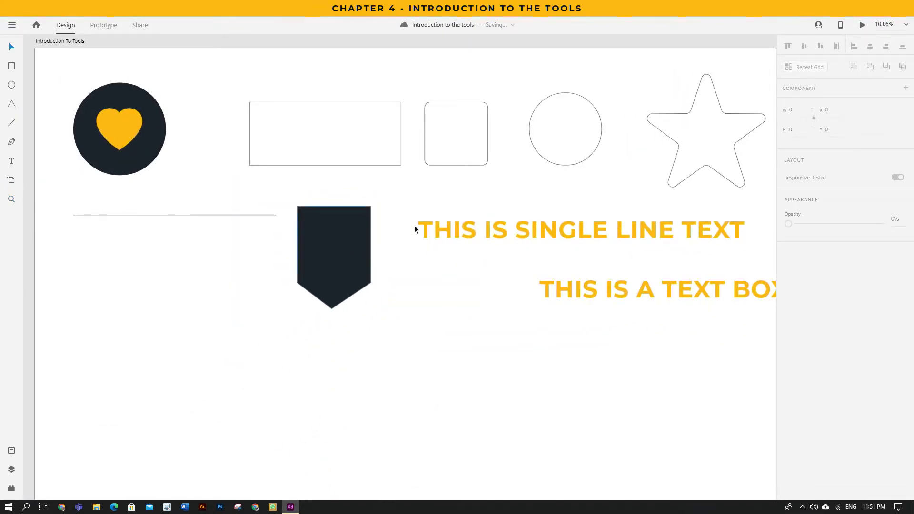
pyautogui.moveTo(455, 257)
pyautogui.mouseDown()
pyautogui.moveTo(595, 286)
pyautogui.moveTo(580, 270)
pyautogui.moveTo(446, 256)
pyautogui.mouseUp()
pyautogui.moveTo(635, 273); pyautogui.dragTo(370, 253)
pyautogui.moveTo(539, 277); pyautogui.dragTo(348, 365)
pyautogui.moveTo(368, 241); pyautogui.dragTo(406, 273)
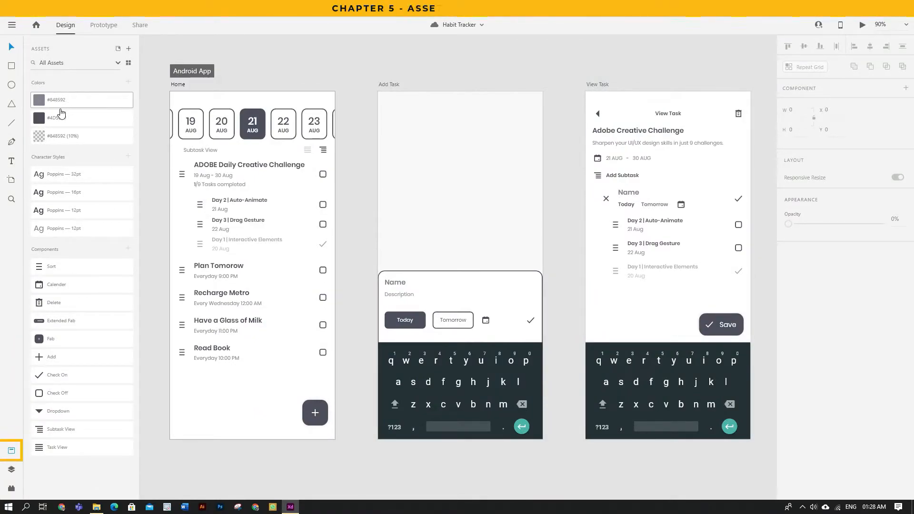
# Step: Highlight the dark grey colour asset's uses on the canvas and change that colour to the dark background sampled from the keyboard
pyautogui.rightClick(62, 114)
pyautogui.click(77, 151)
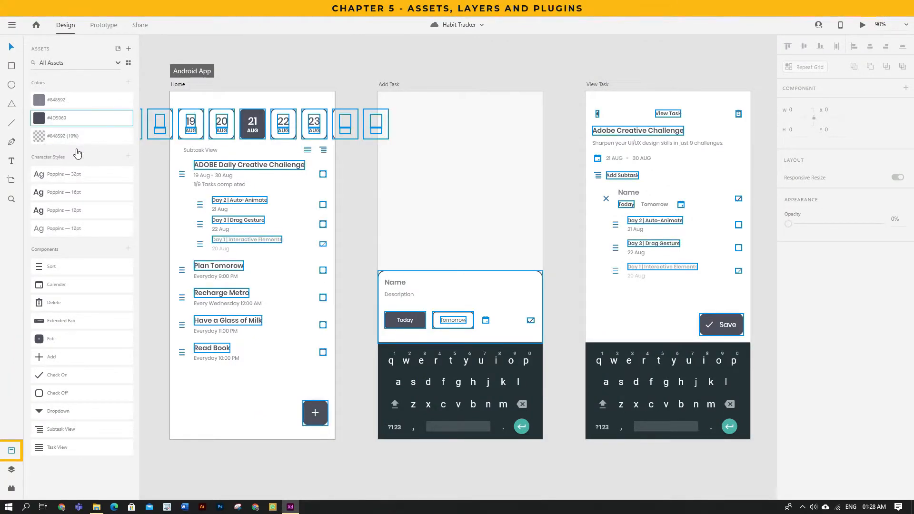
pyautogui.rightClick(69, 129)
pyautogui.click(85, 145)
pyautogui.click(169, 169)
pyautogui.click(537, 383)
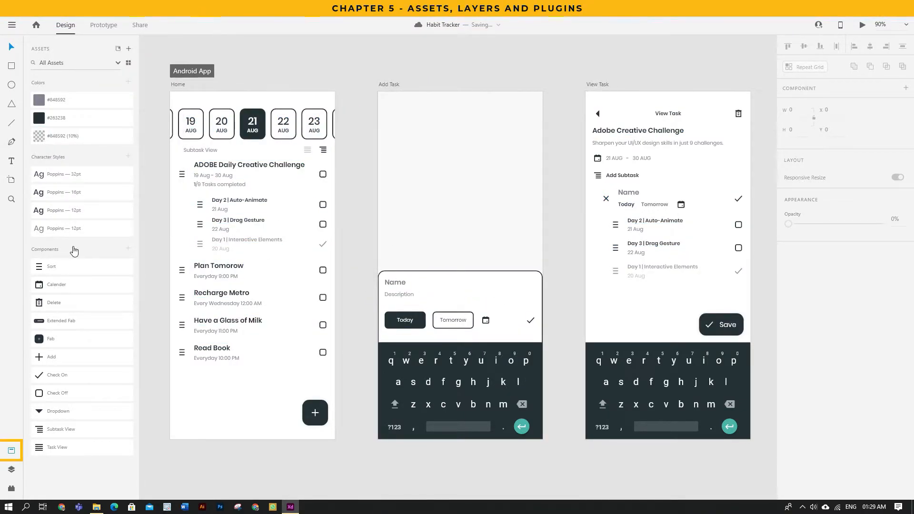
# Step: Highlight the Fab component's instances on the canvas and select the plus button on the Home artboard
pyautogui.rightClick(60, 340)
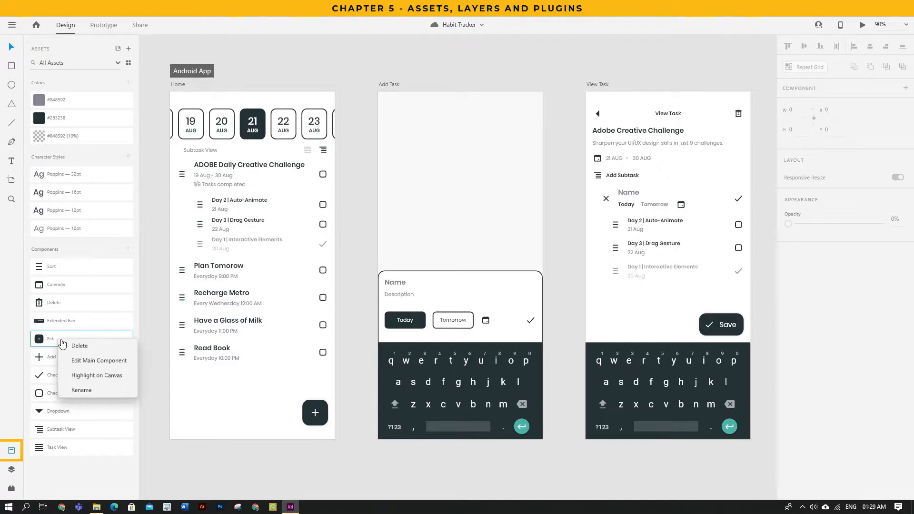
pyautogui.click(98, 376)
pyautogui.click(313, 412)
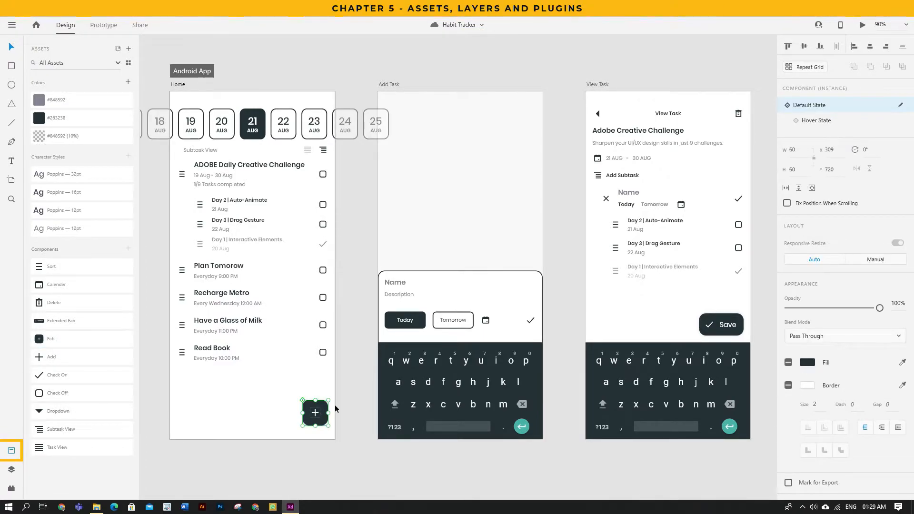
# Step: Compare the plus button's Hover State with its Default State and test the hover effect in the prototype preview
pyautogui.click(830, 120)
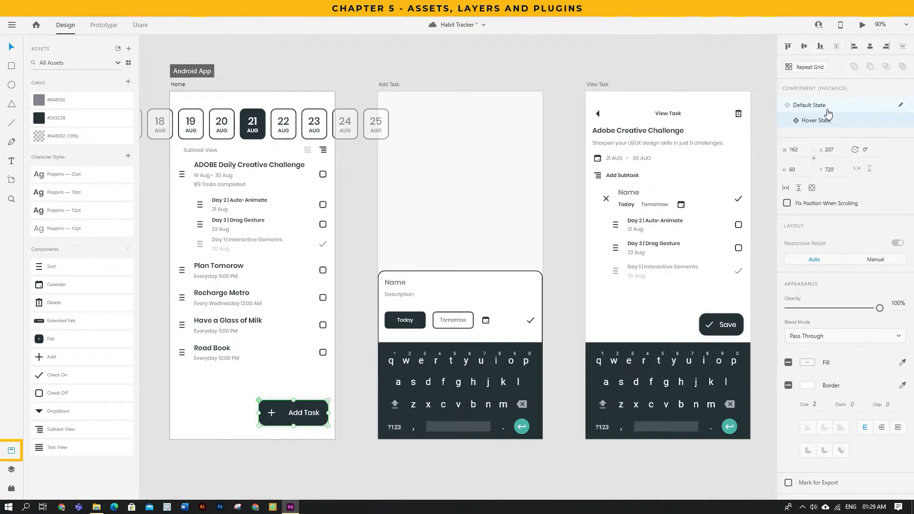
pyautogui.click(828, 107)
pyautogui.click(862, 25)
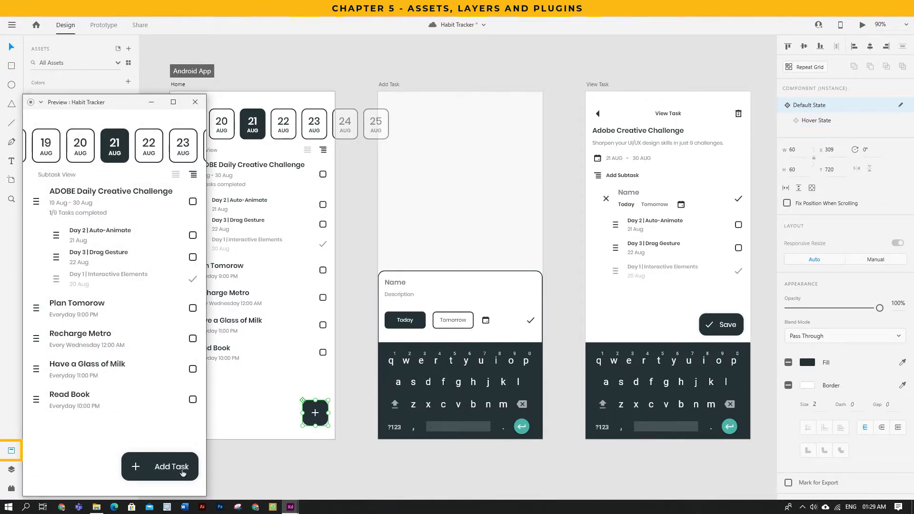
pyautogui.click(195, 103)
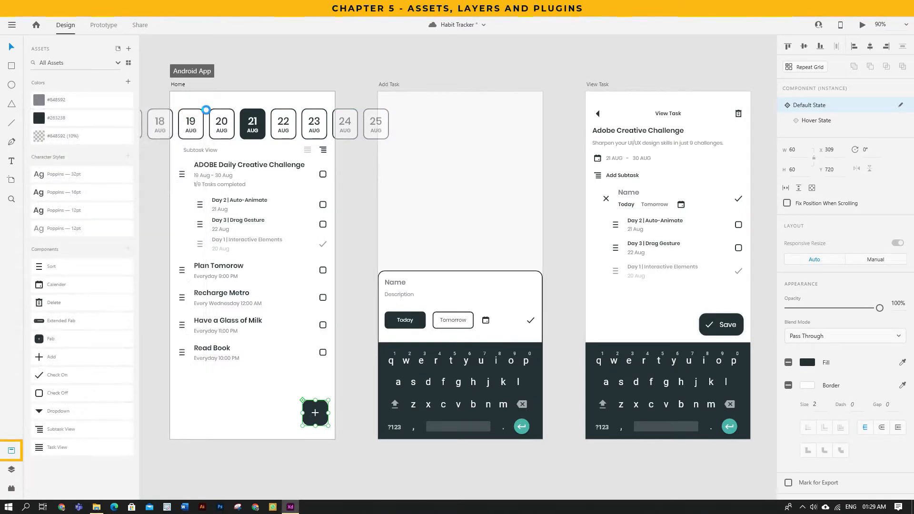
# Step: Inspect the layers of the Home, Add Task and View Task artboards and the overview list of artboards
pyautogui.click(11, 469)
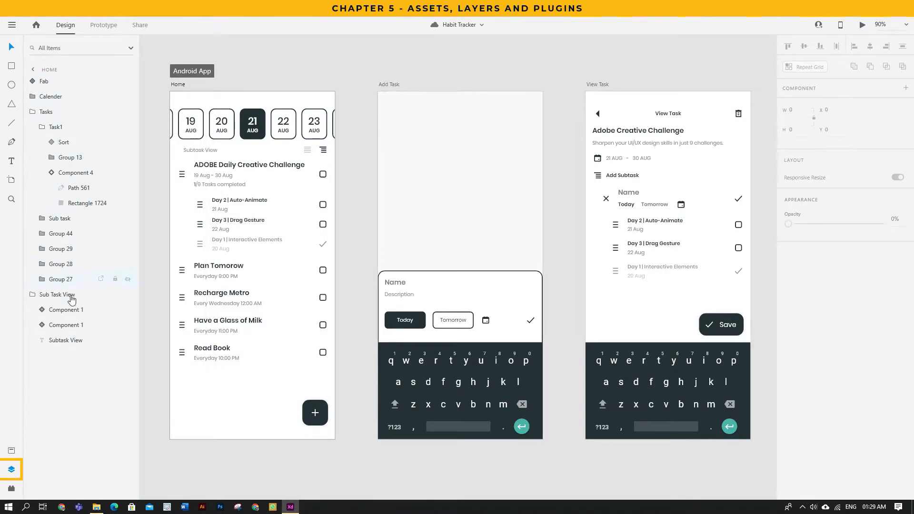
pyautogui.click(435, 104)
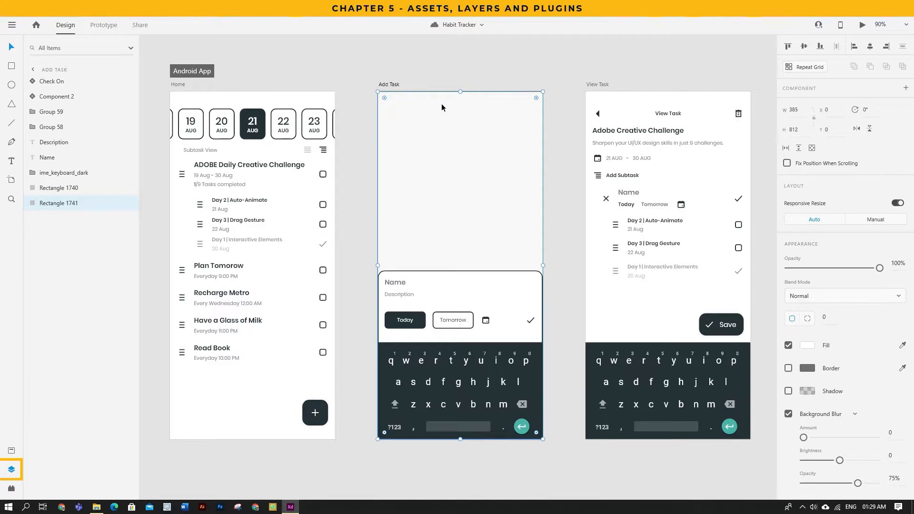
pyautogui.click(631, 96)
pyautogui.click(156, 100)
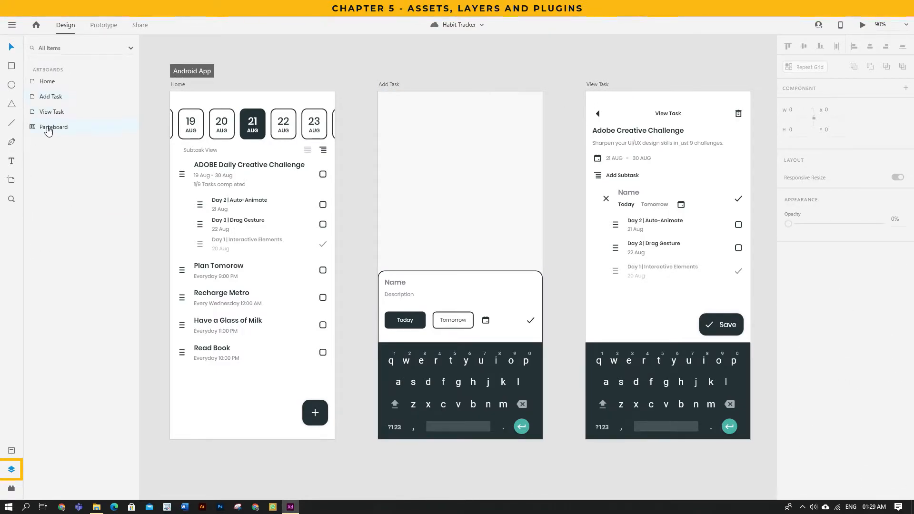
# Step: Select the white rounded cards beside the View Task artboard and open the UI Faces plugin for them
pyautogui.moveTo(633, 191); pyautogui.dragTo(629, 186)
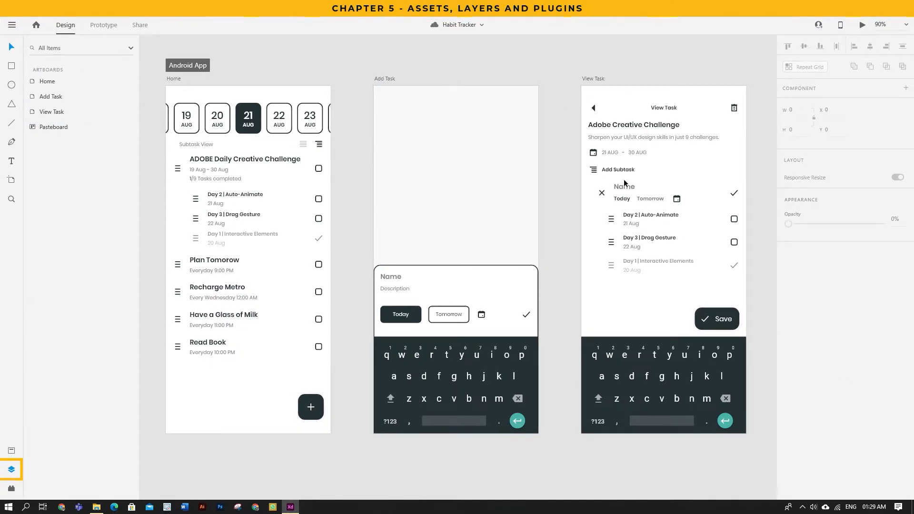
pyautogui.moveTo(628, 184); pyautogui.dragTo(460, 185)
pyautogui.moveTo(580, 193); pyautogui.dragTo(476, 195)
pyautogui.moveTo(600, 199); pyautogui.dragTo(462, 229)
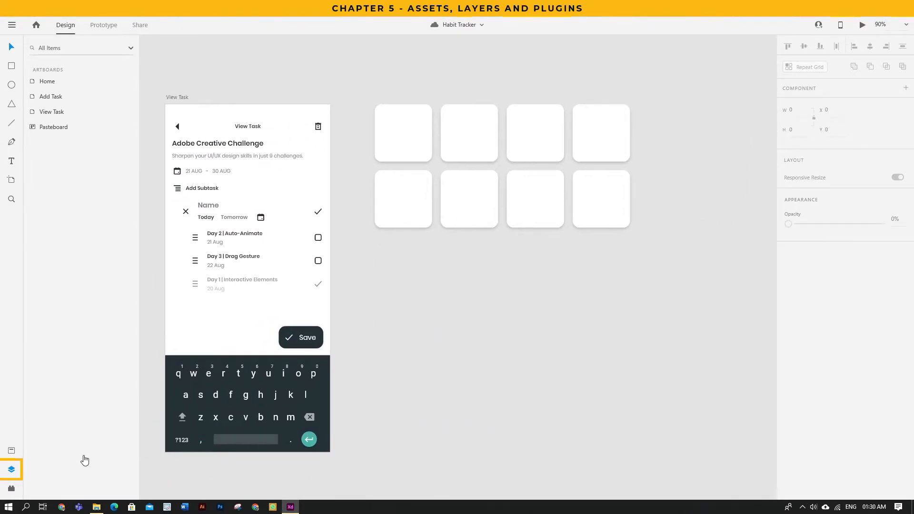
pyautogui.click(11, 490)
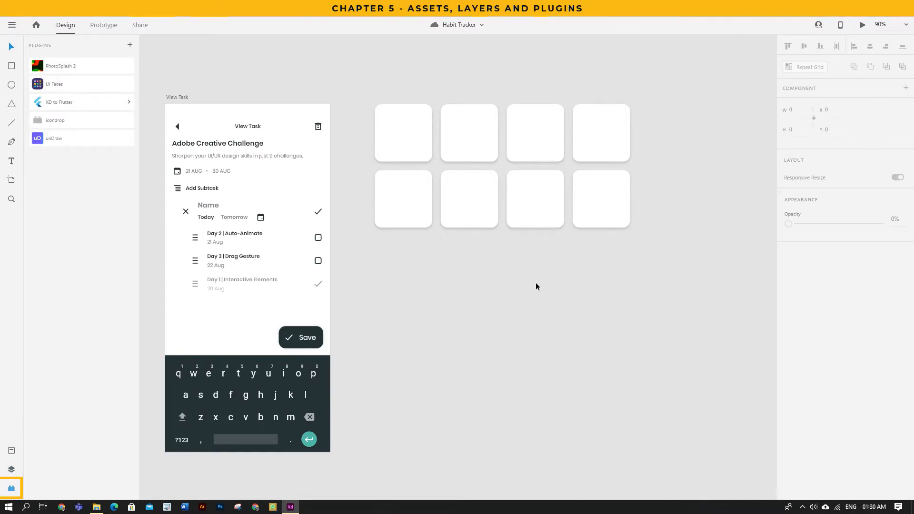
pyautogui.moveTo(671, 267); pyautogui.dragTo(408, 121)
pyautogui.click(54, 84)
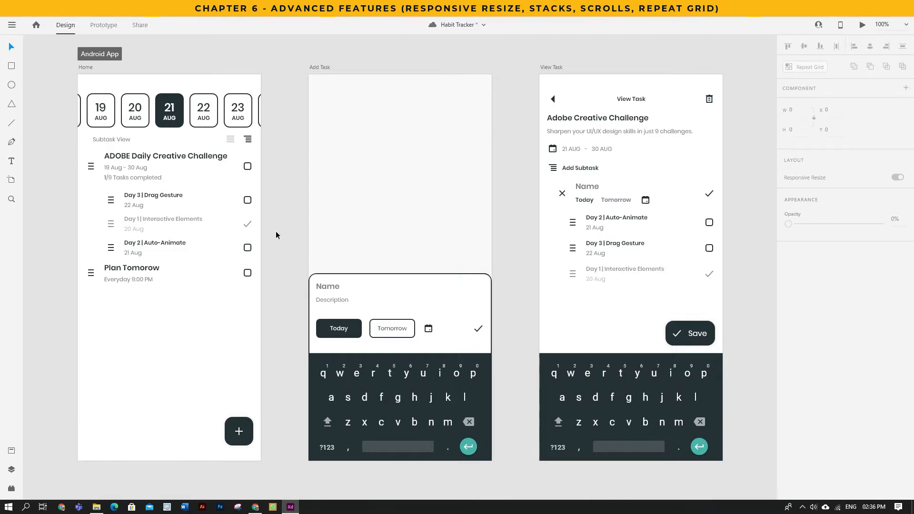
# Step: Turn the Plan Tomorow task on the Home artboard into a repeat grid and extend it downward to four rows
pyautogui.click(145, 267)
pyautogui.click(809, 69)
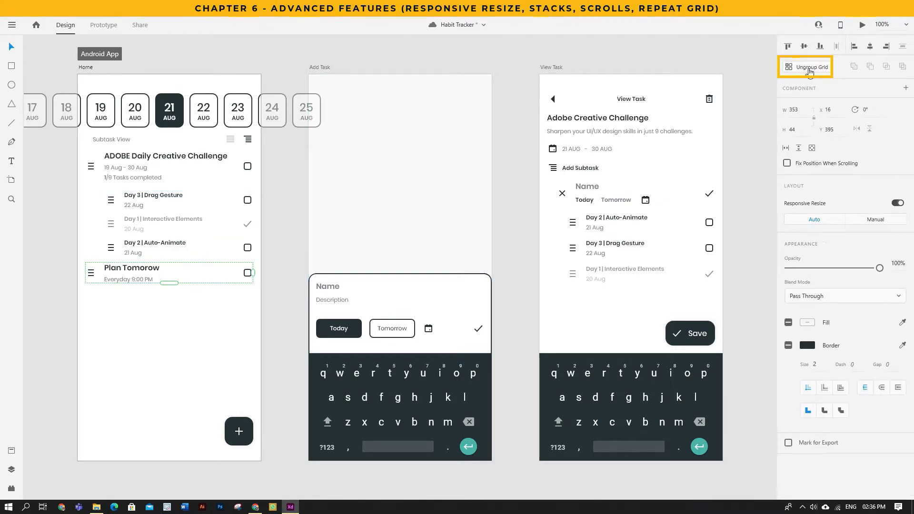
pyautogui.moveTo(177, 288); pyautogui.dragTo(173, 385)
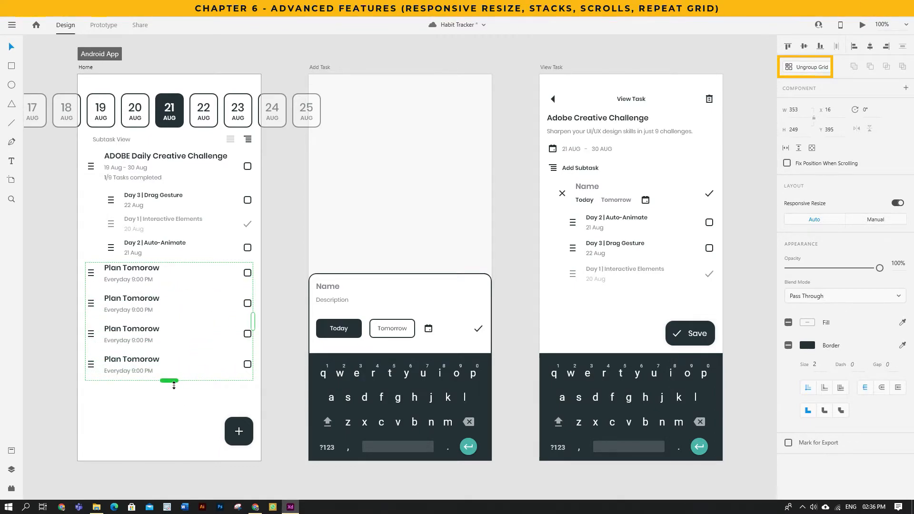
# Step: Rename the repeated tasks Recharge Metro, Have a Glass of Milk and Read Book, with times Every Wednesday 12:00 AM, Everyday 11:00 PM and Everyday 10:00 PM
pyautogui.moveTo(424, 391); pyautogui.dragTo(129, 268)
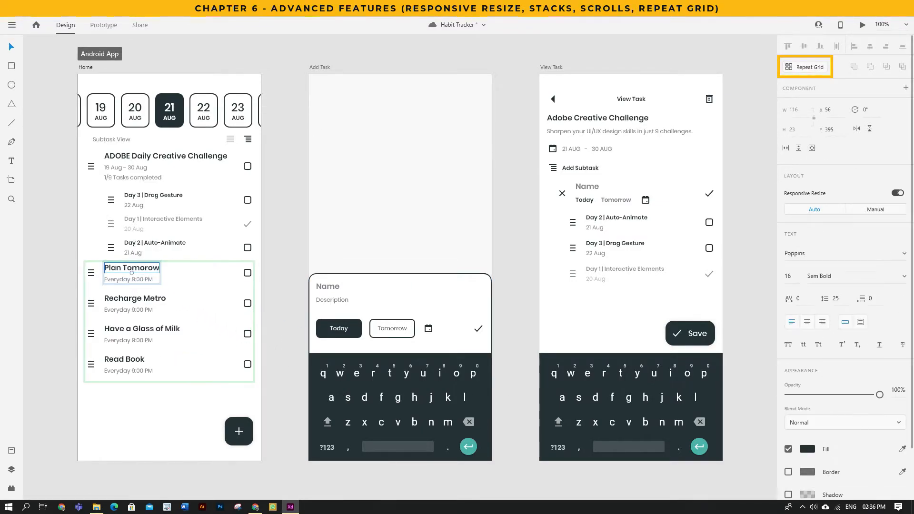
pyautogui.moveTo(911, 433); pyautogui.dragTo(141, 286)
pyautogui.click(150, 420)
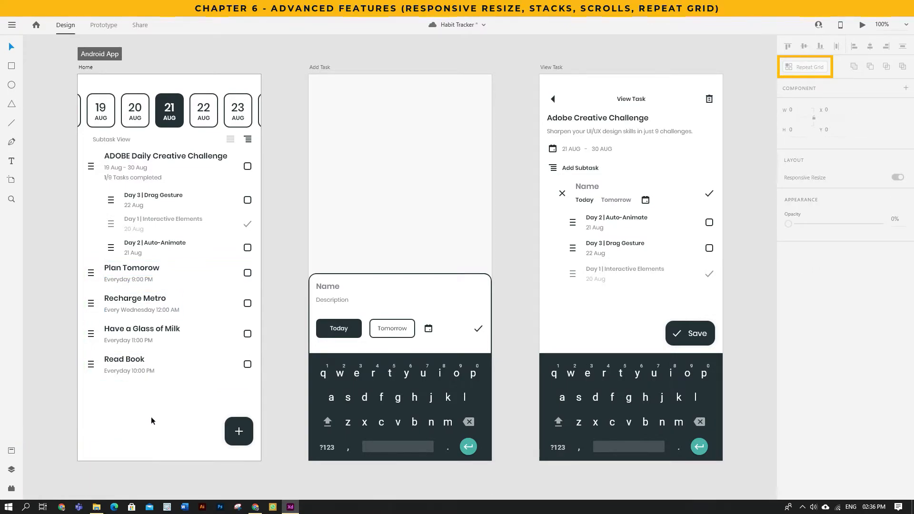
# Step: Try widening the View Task artboard with automatic responsive resize and undo the change
pyautogui.click(621, 312)
pyautogui.moveTo(638, 316); pyautogui.dragTo(450, 315)
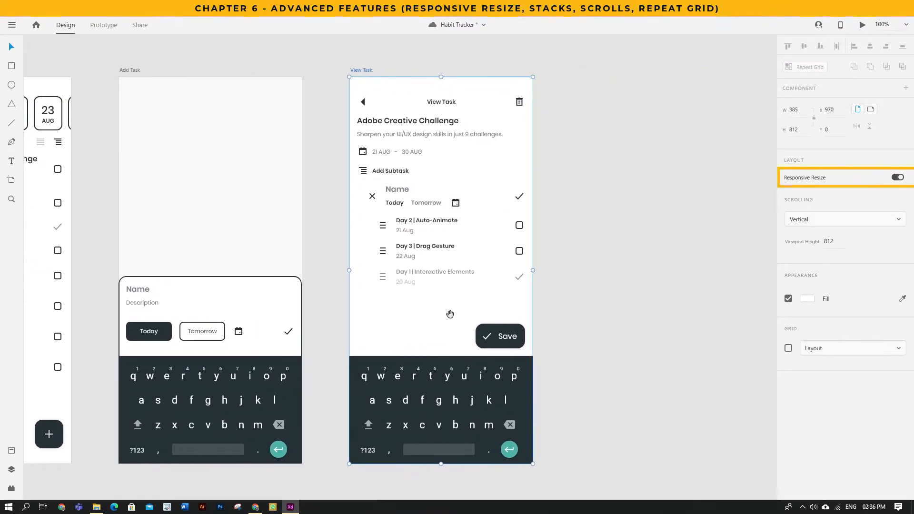
pyautogui.moveTo(538, 275); pyautogui.dragTo(631, 274)
pyautogui.hotkey('ctrl', 'z')
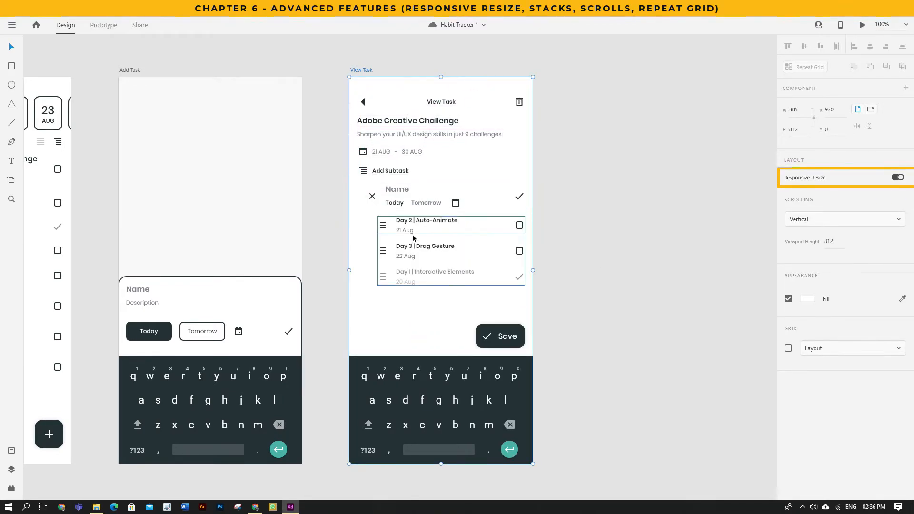
# Step: Switch the View Task subtask list's responsive resize to Manual and widen the artboard to the right
pyautogui.click(413, 238)
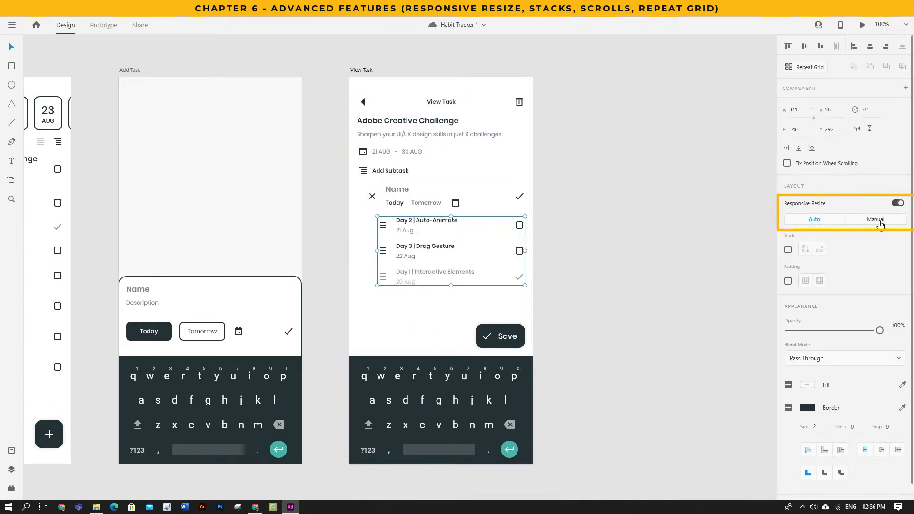
pyautogui.click(880, 222)
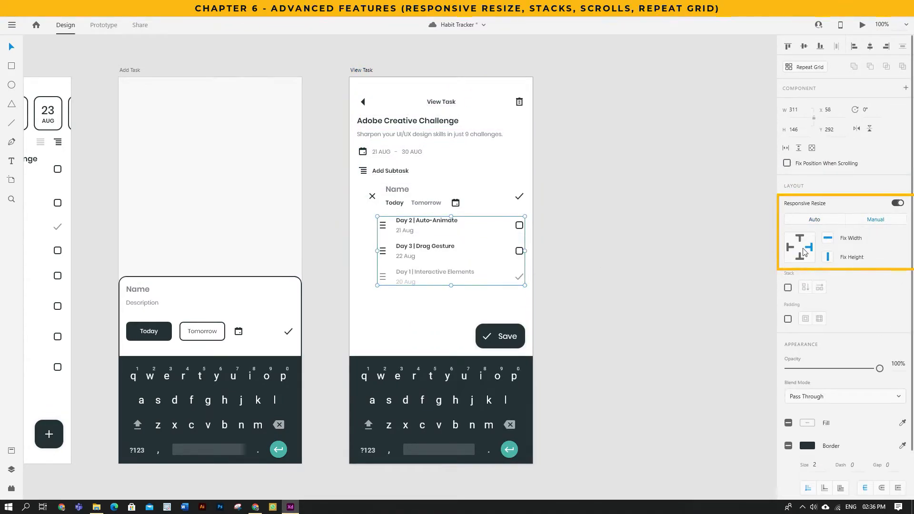
pyautogui.click(671, 308)
pyautogui.doubleClick(463, 317)
pyautogui.moveTo(538, 275); pyautogui.dragTo(627, 286)
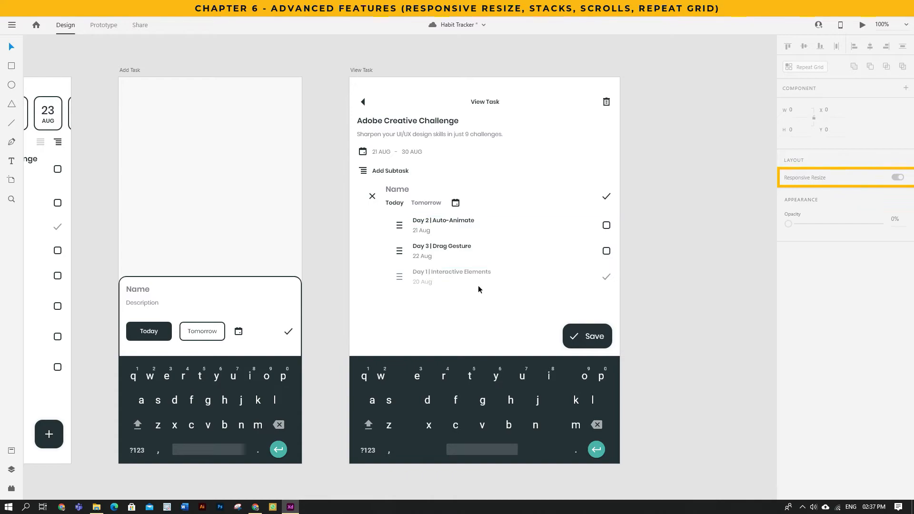
# Step: Make the date strip on the Home artboard a horizontal scroll group
pyautogui.moveTo(333, 289); pyautogui.dragTo(668, 291)
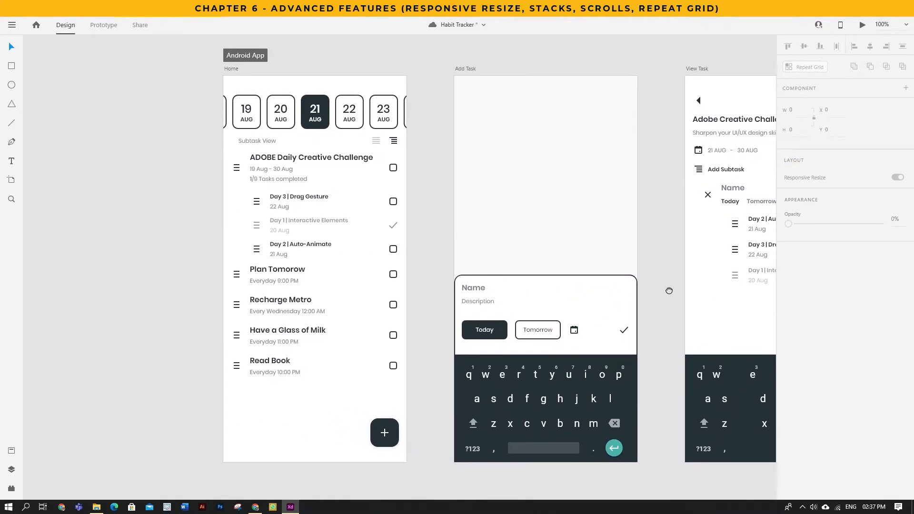
pyautogui.click(325, 114)
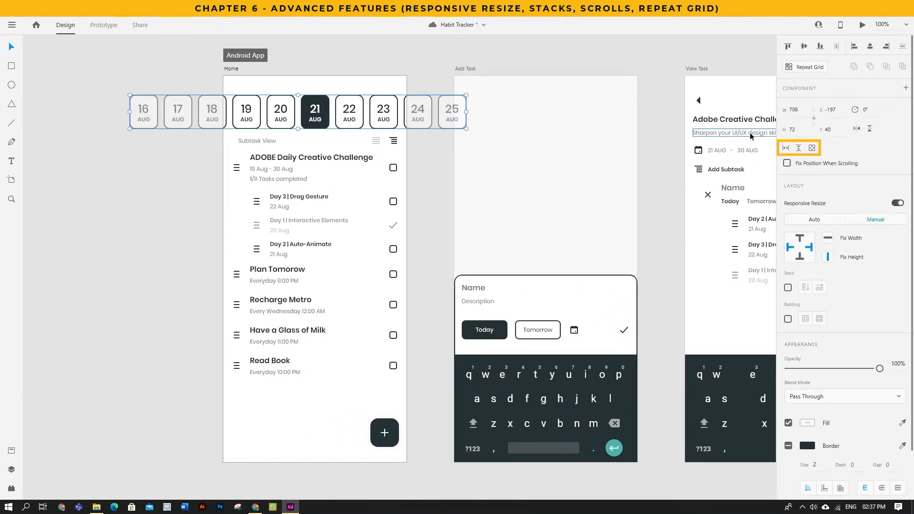
pyautogui.click(785, 148)
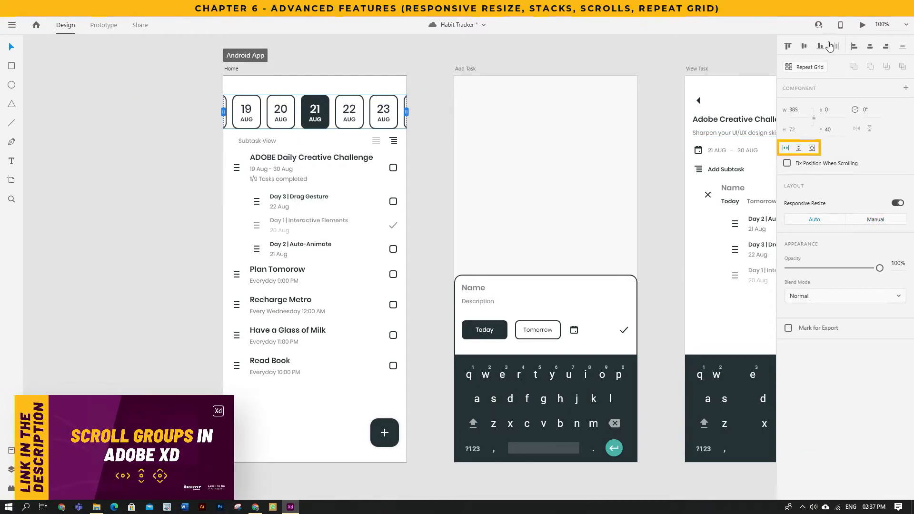
# Step: Test the date strip's horizontal scrolling in the prototype preview and close the preview
pyautogui.click(861, 24)
pyautogui.moveTo(297, 128); pyautogui.dragTo(233, 131)
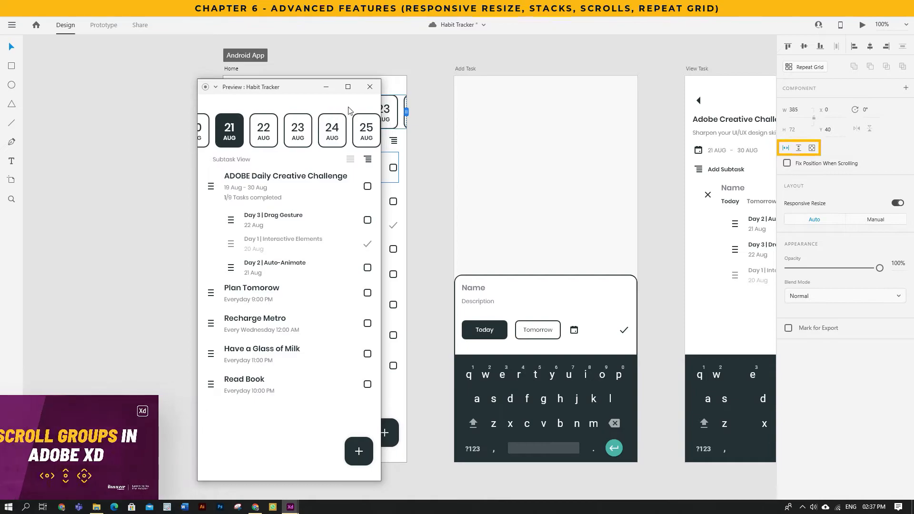
pyautogui.click(369, 87)
pyautogui.click(433, 142)
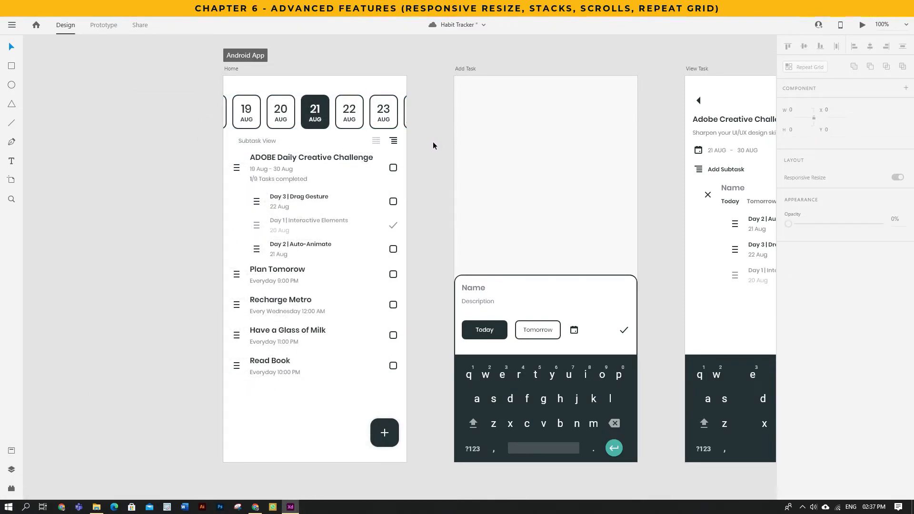
# Step: Turn the Home artboard's subtask list into a stack and reorder its items as Day 1, Day 2, Day 3
pyautogui.click(290, 223)
pyautogui.click(789, 251)
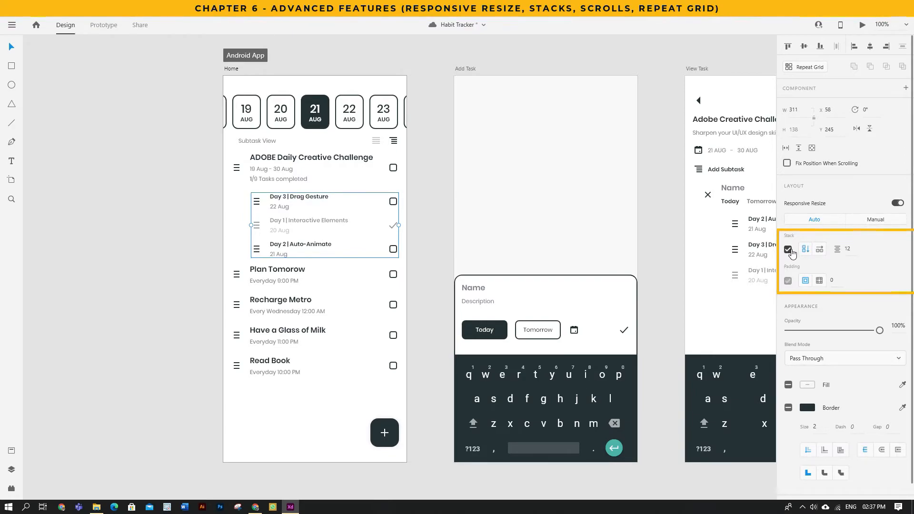
pyautogui.click(292, 228)
pyautogui.moveTo(291, 228); pyautogui.dragTo(293, 206)
pyautogui.moveTo(289, 251); pyautogui.dragTo(291, 225)
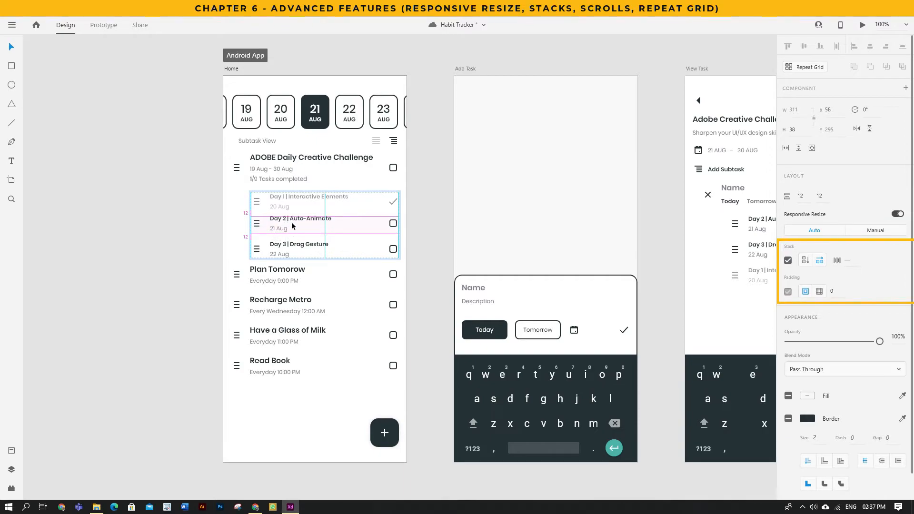
pyautogui.click(138, 264)
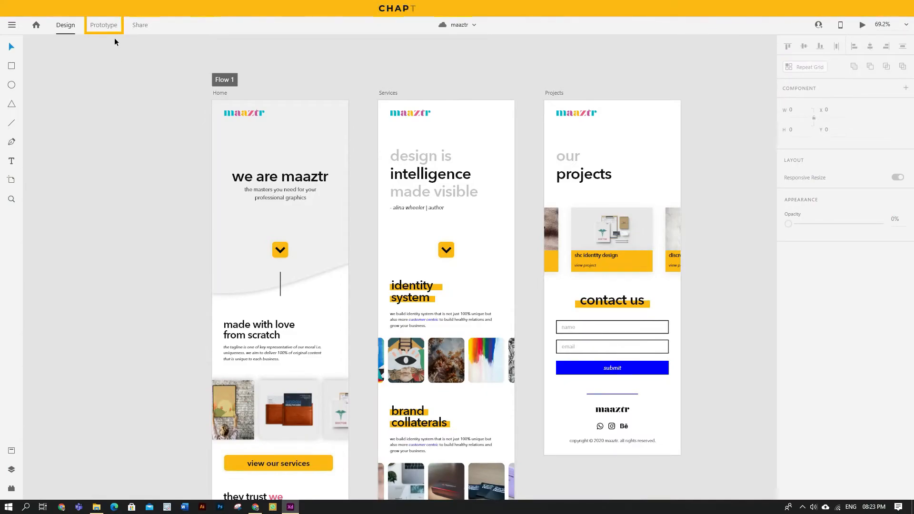
# Step: In Prototype mode, link the view our services button to Services, the Projects footer logo to Home and the Home wallet image to Projects
pyautogui.click(104, 25)
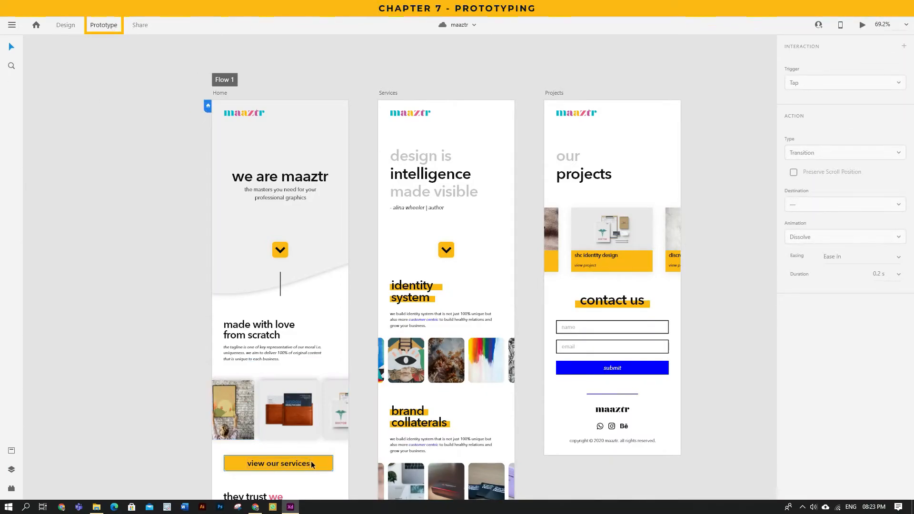
pyautogui.moveTo(333, 462); pyautogui.dragTo(409, 249)
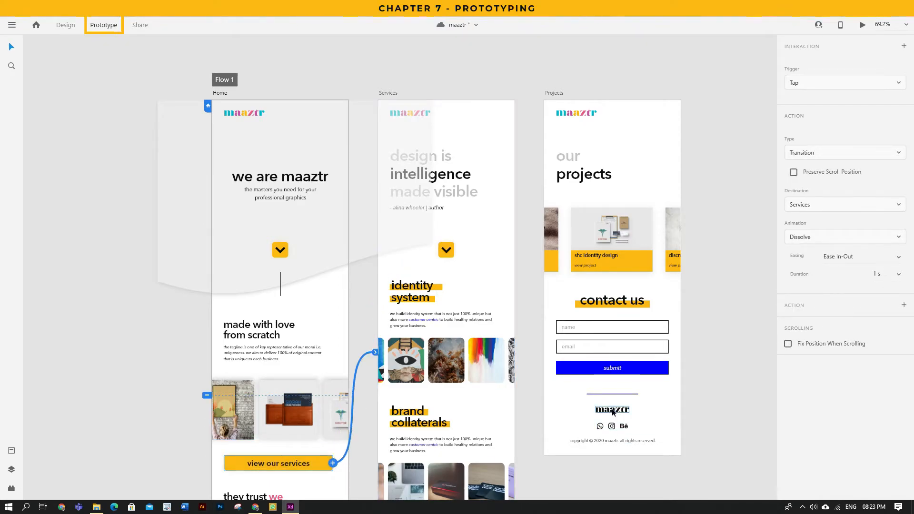
pyautogui.click(612, 412)
pyautogui.moveTo(629, 409); pyautogui.dragTo(326, 166)
pyautogui.doubleClick(280, 413)
pyautogui.moveTo(318, 410); pyautogui.dragTo(555, 176)
pyautogui.click(138, 270)
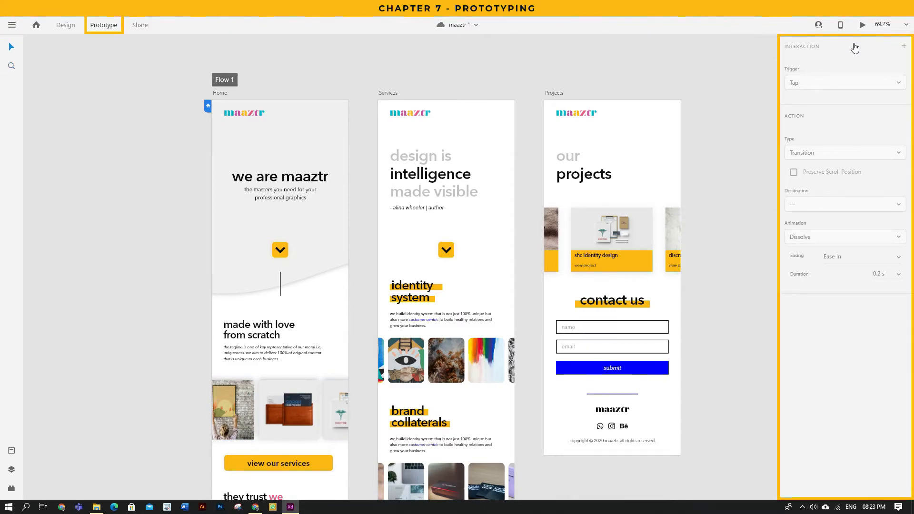
# Step: Review the trigger choices for the view our services button and set its action type to Auto-Animate
pyautogui.click(304, 465)
pyautogui.click(889, 85)
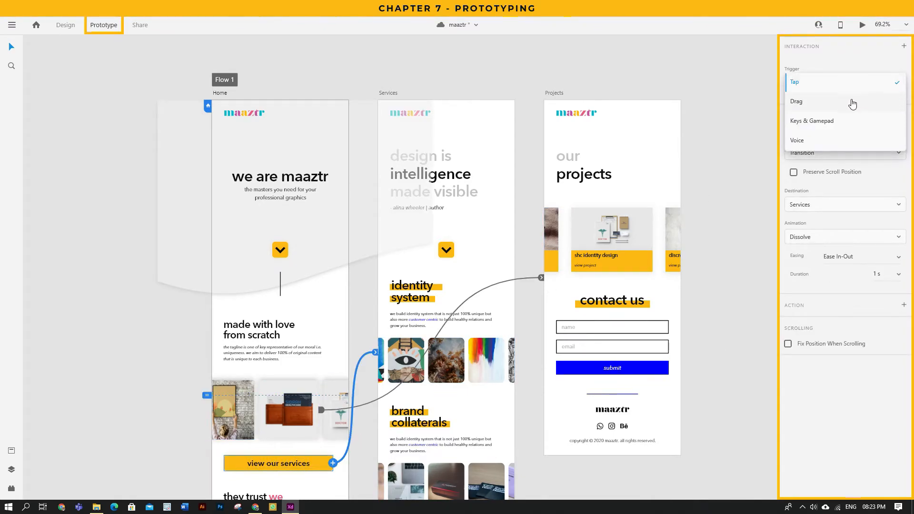
pyautogui.click(827, 86)
pyautogui.click(835, 152)
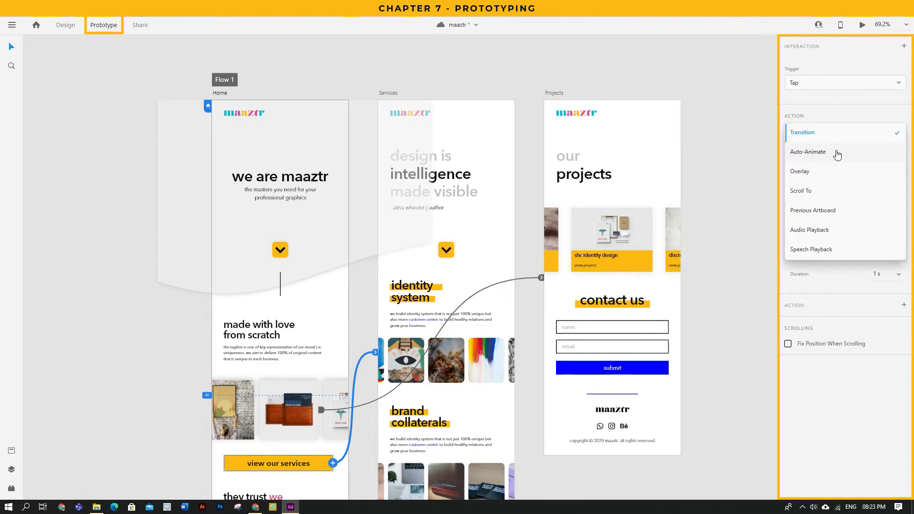
pyautogui.click(818, 152)
# Step: Look through the destination, easing and duration options of the view our services interaction
pyautogui.click(819, 186)
pyautogui.click(815, 189)
pyautogui.click(899, 207)
pyautogui.click(875, 205)
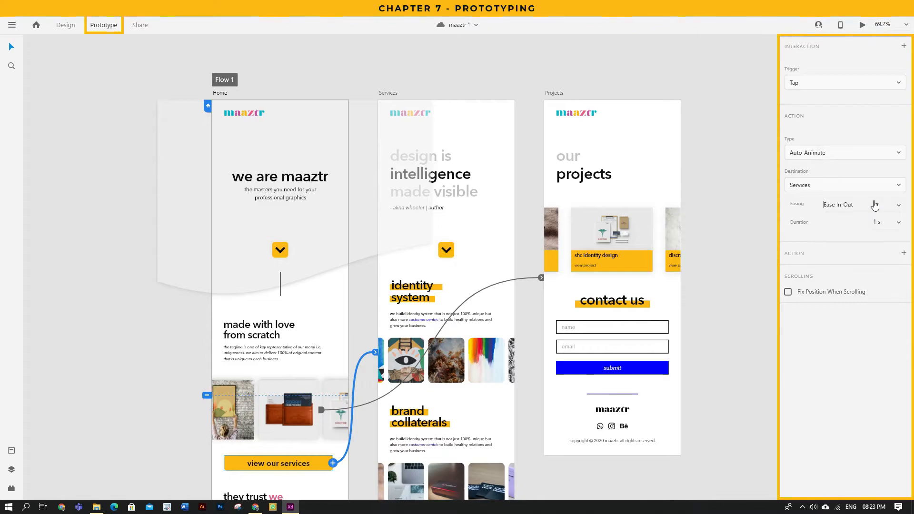
pyautogui.click(898, 225)
pyautogui.click(890, 199)
pyautogui.click(357, 361)
# Step: Rename the mobile artboards' flow as Android App and the desktop artboards' flow as Website
pyautogui.doubleClick(222, 81)
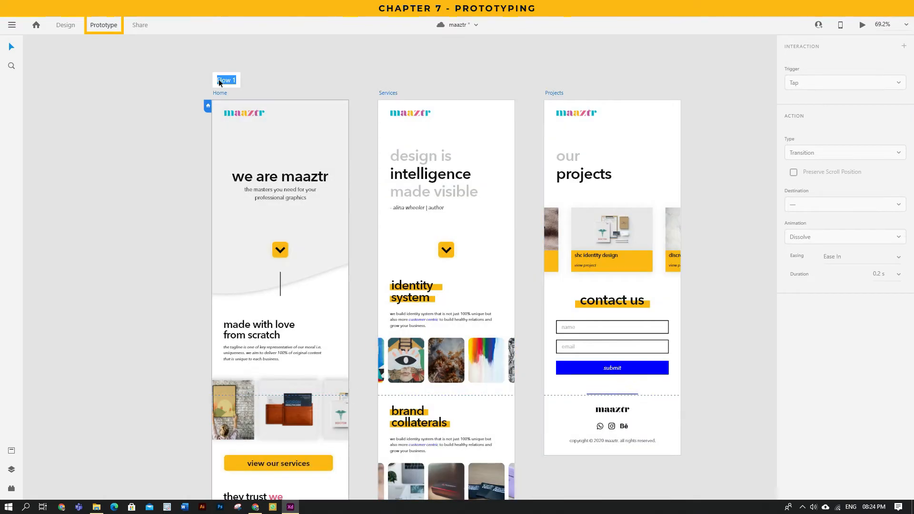
pyautogui.write('Android App')
pyautogui.press('Return')
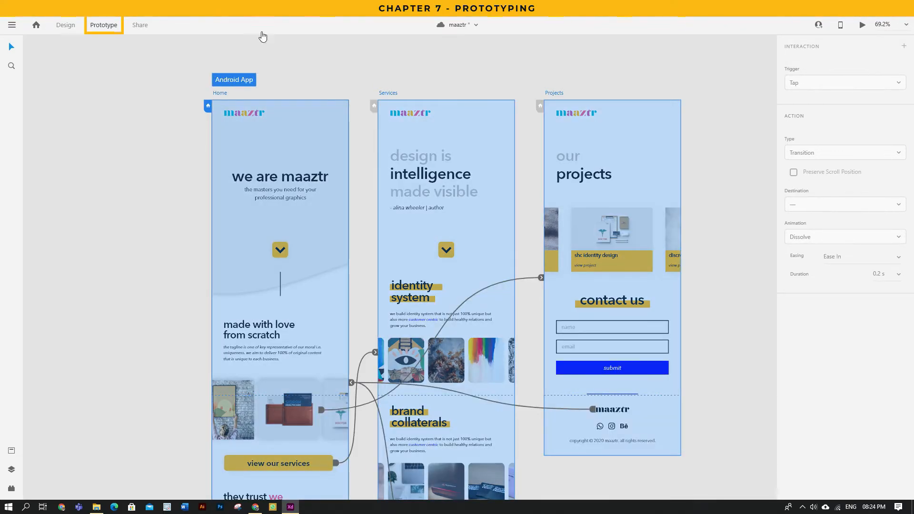
pyautogui.scroll(-10, 130, 419)
pyautogui.doubleClick(208, 261)
pyautogui.write('Website')
# Step: Select the Android App flow and test its view our services button and footer logo links in the preview
pyautogui.scroll(-8, 215, 211)
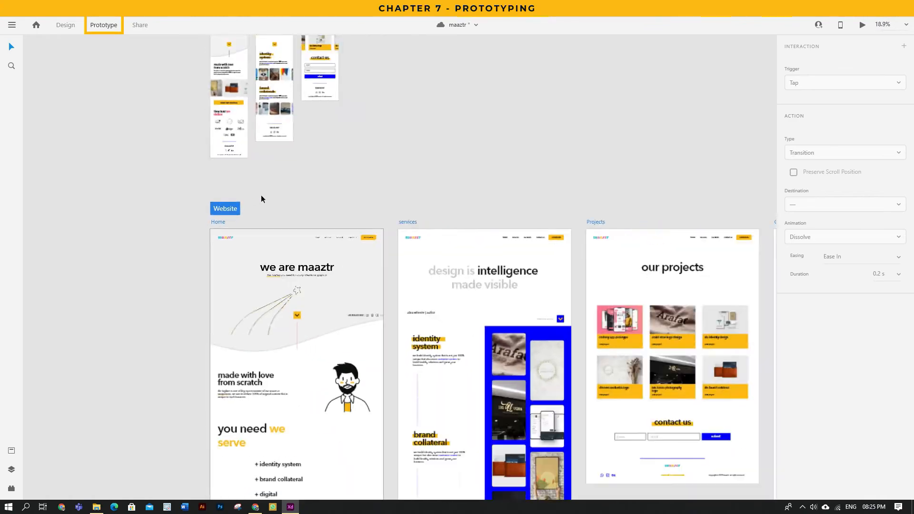
pyautogui.moveTo(328, 182); pyautogui.dragTo(314, 263)
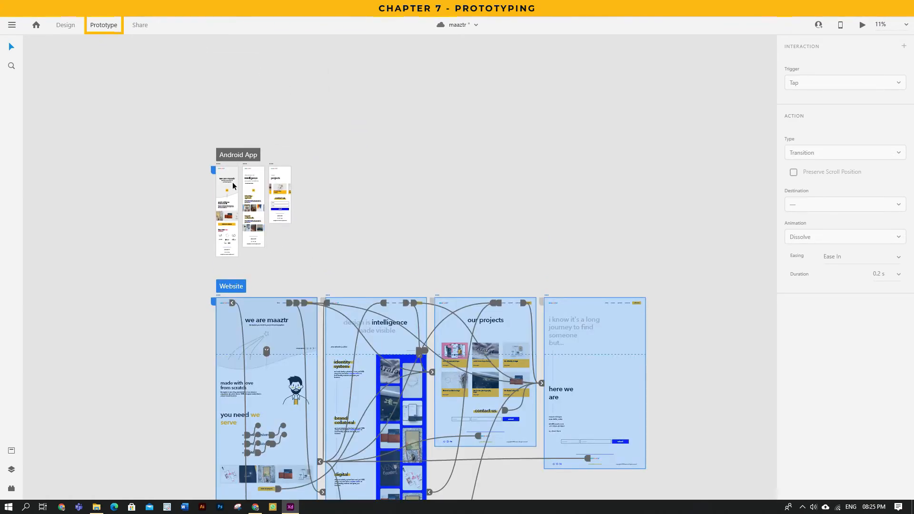
pyautogui.click(234, 156)
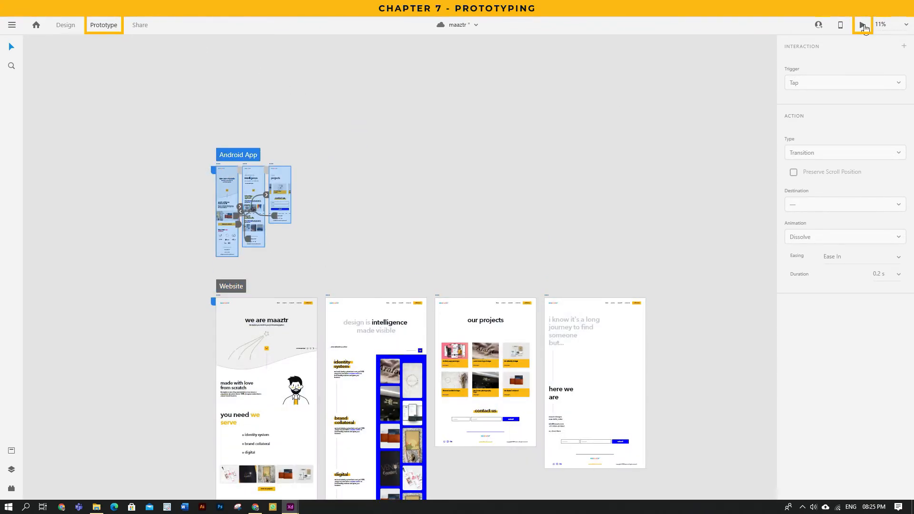
pyautogui.click(863, 27)
pyautogui.scroll(-5, 224, 271)
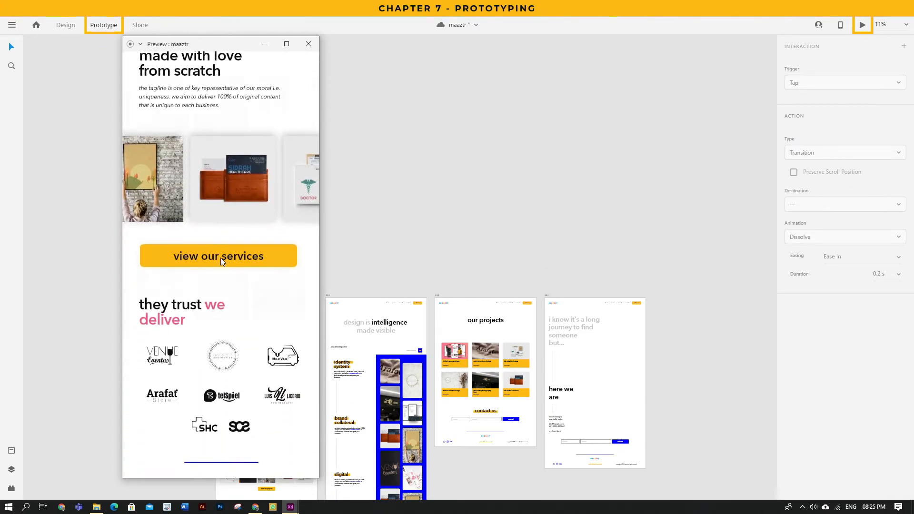
pyautogui.click(221, 258)
pyautogui.click(221, 407)
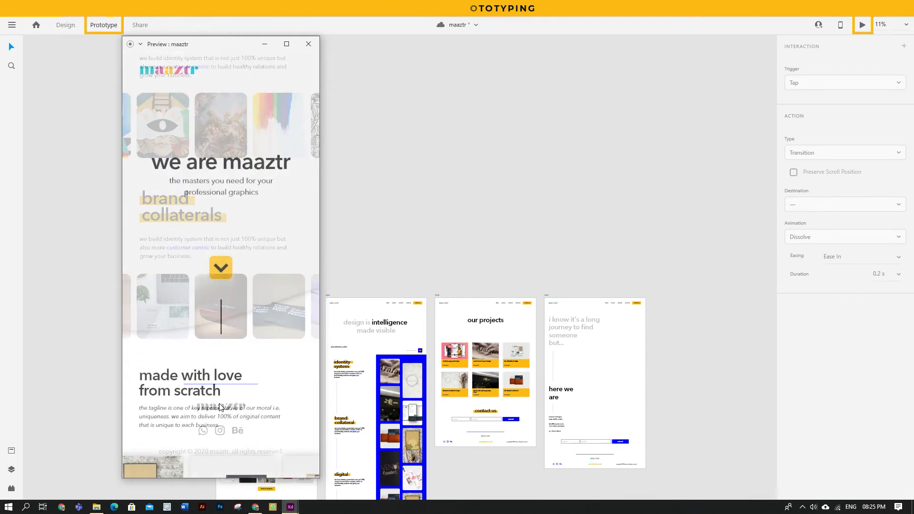
pyautogui.scroll(-10, 230, 327)
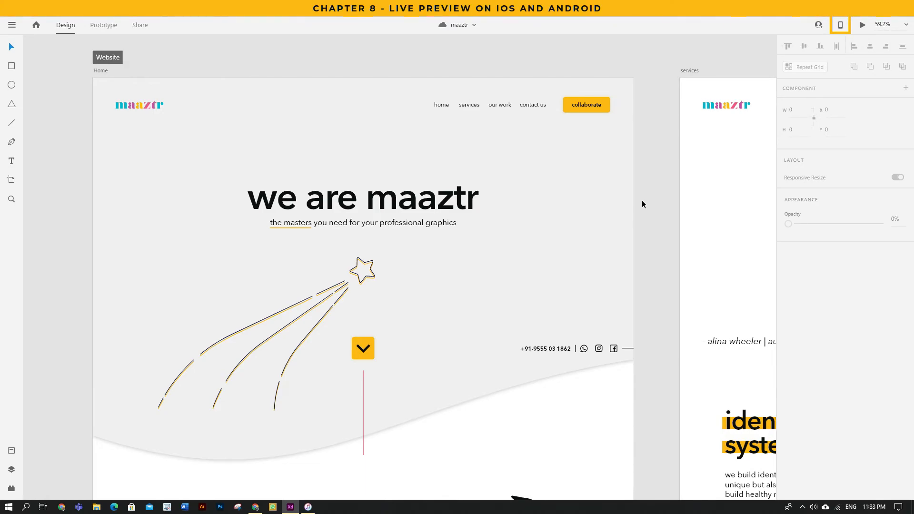
# Step: Check the connected iPad under Preview on Device and in iTunes, and undo the last change on the Website Home artboard
pyautogui.click(840, 25)
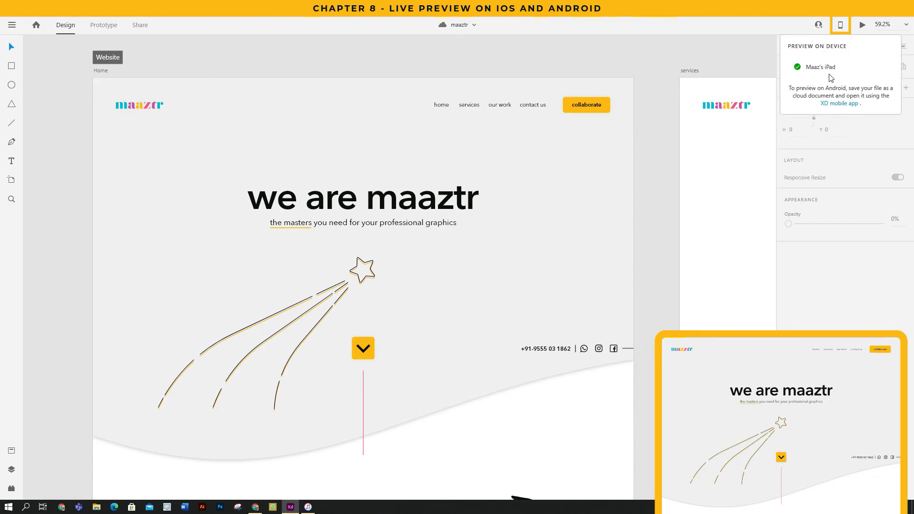
pyautogui.click(308, 507)
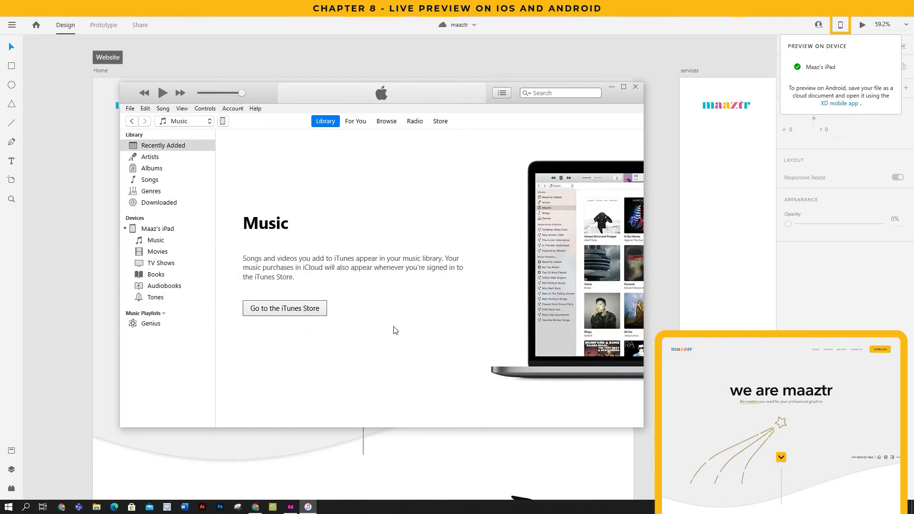
pyautogui.click(611, 87)
pyautogui.moveTo(499, 142); pyautogui.dragTo(537, 246)
pyautogui.hotkey('ctrl', 'z')
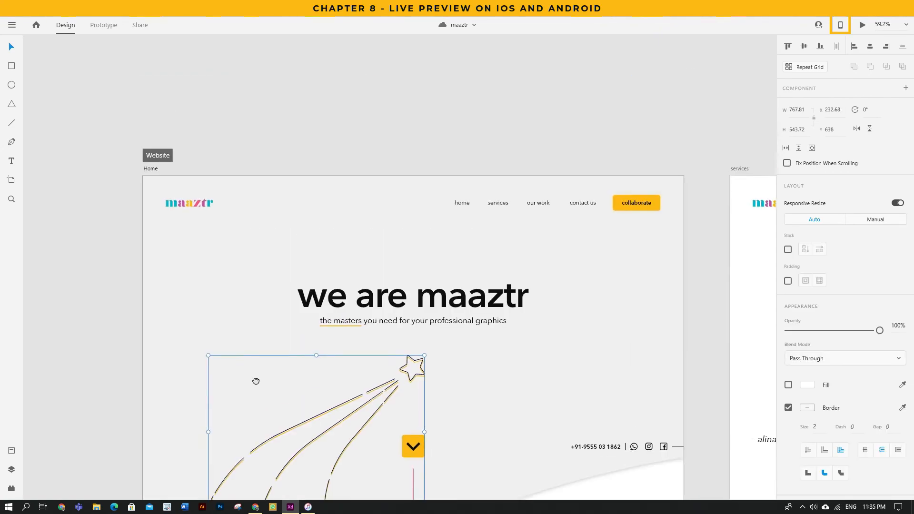
# Step: Move the yellow down-arrow button slightly upward on the Android App flow's Home artboard
pyautogui.moveTo(255, 382); pyautogui.dragTo(252, 437)
pyautogui.moveTo(322, 106); pyautogui.dragTo(318, 310)
pyautogui.scroll(-6, 333, 242)
pyautogui.moveTo(359, 215); pyautogui.dragTo(364, 336)
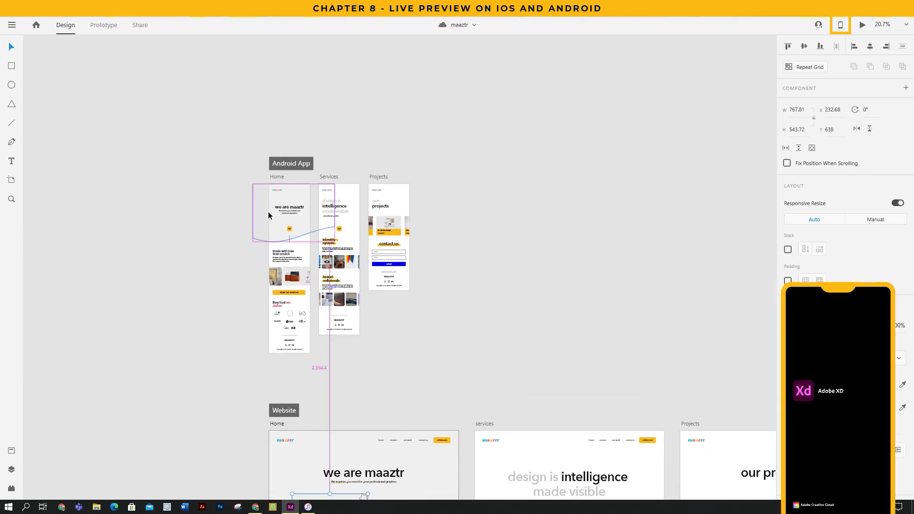
pyautogui.scroll(7, 267, 214)
pyautogui.click(338, 161)
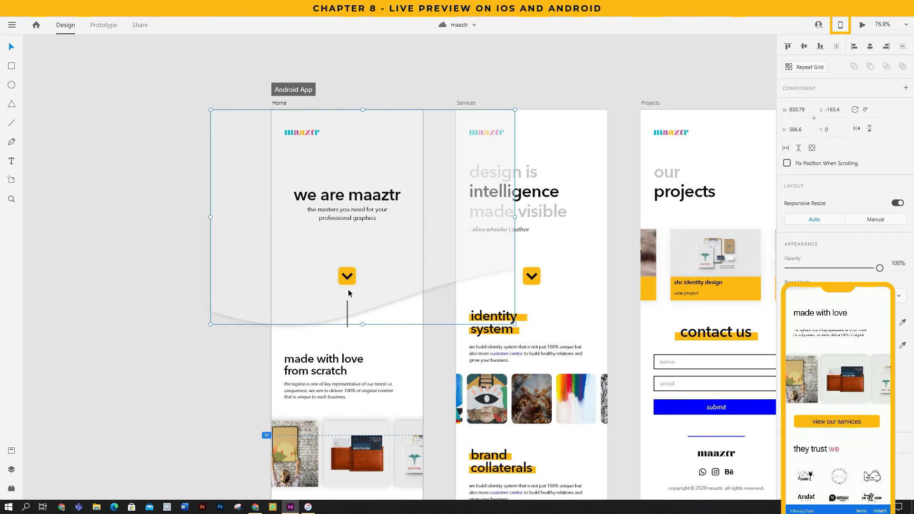
pyautogui.moveTo(351, 284); pyautogui.dragTo(346, 280)
pyautogui.click(160, 274)
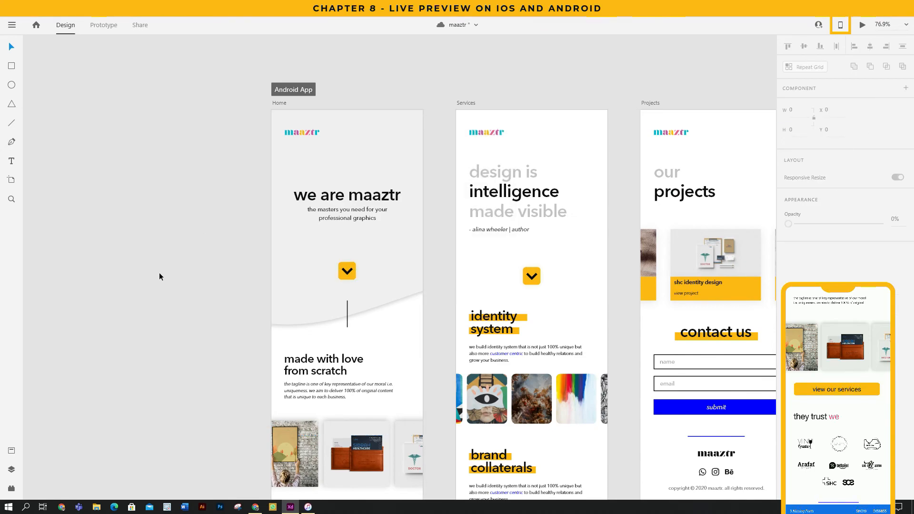